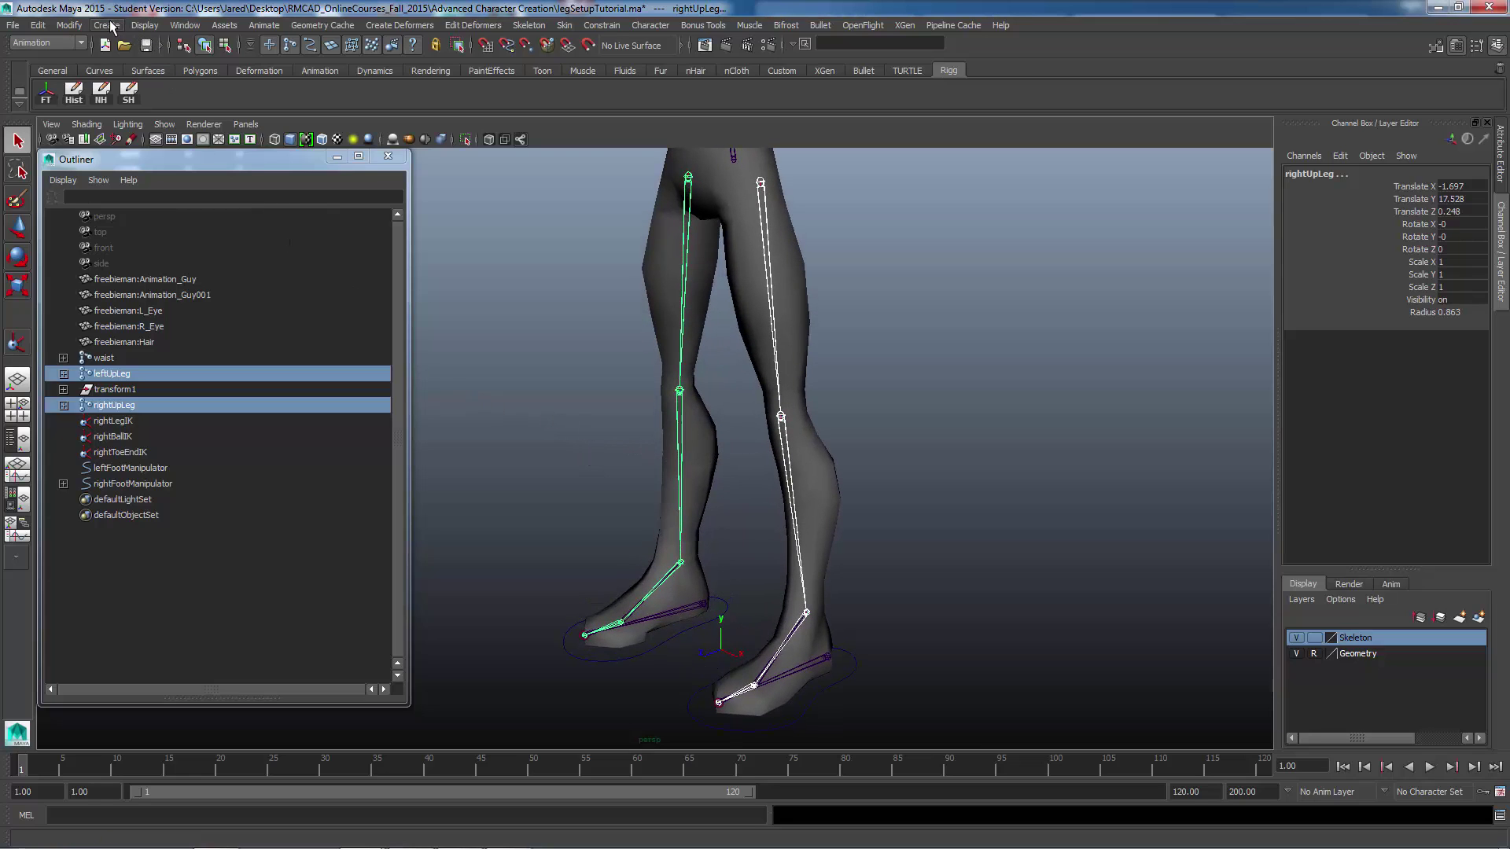
Create a locator and snap it to the character's left knee joint
left_click(108, 26)
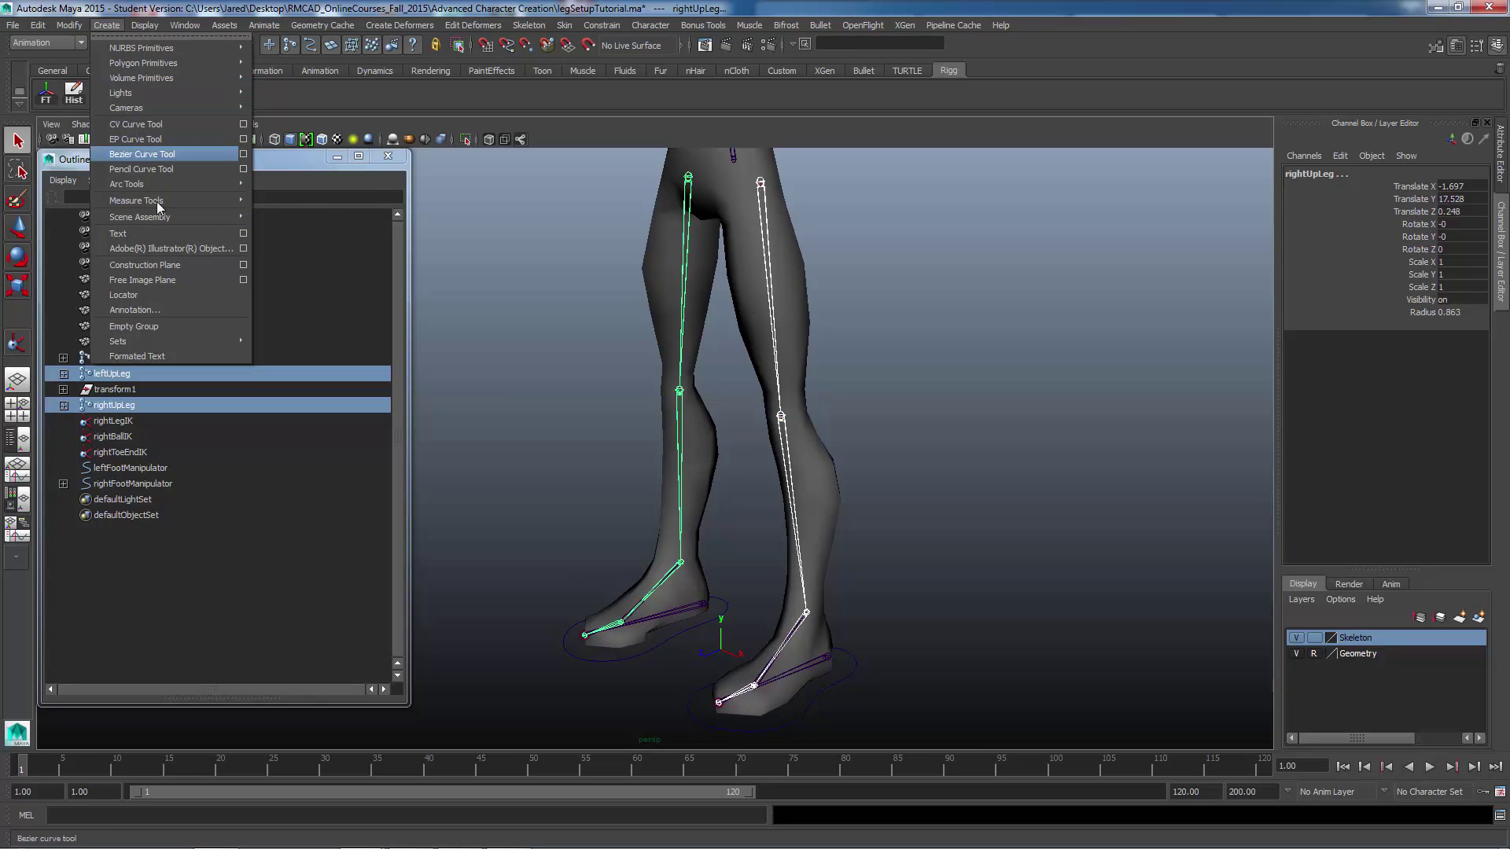
left_click(163, 294)
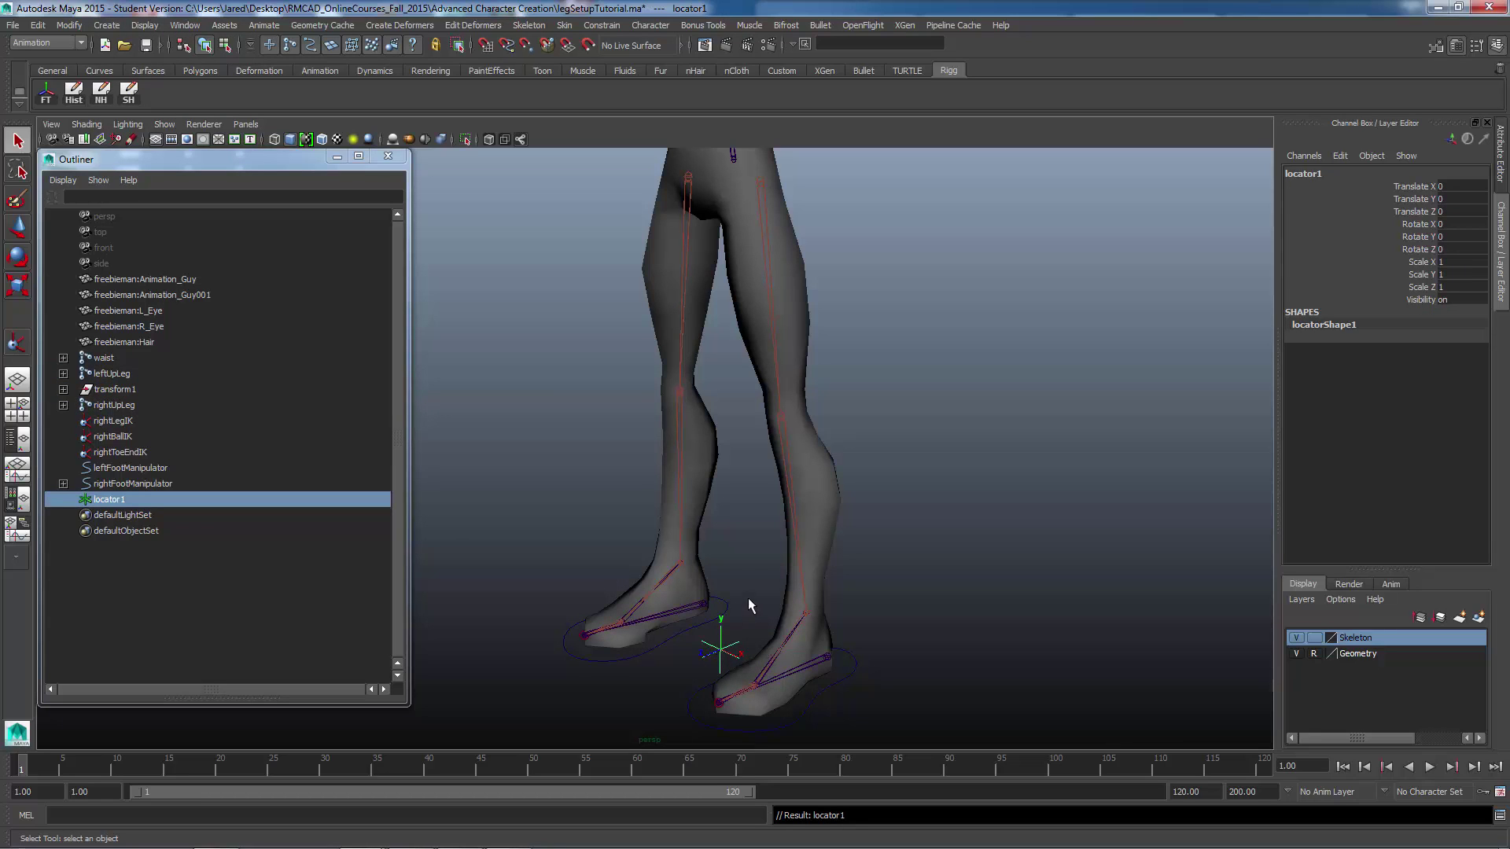
key("w")
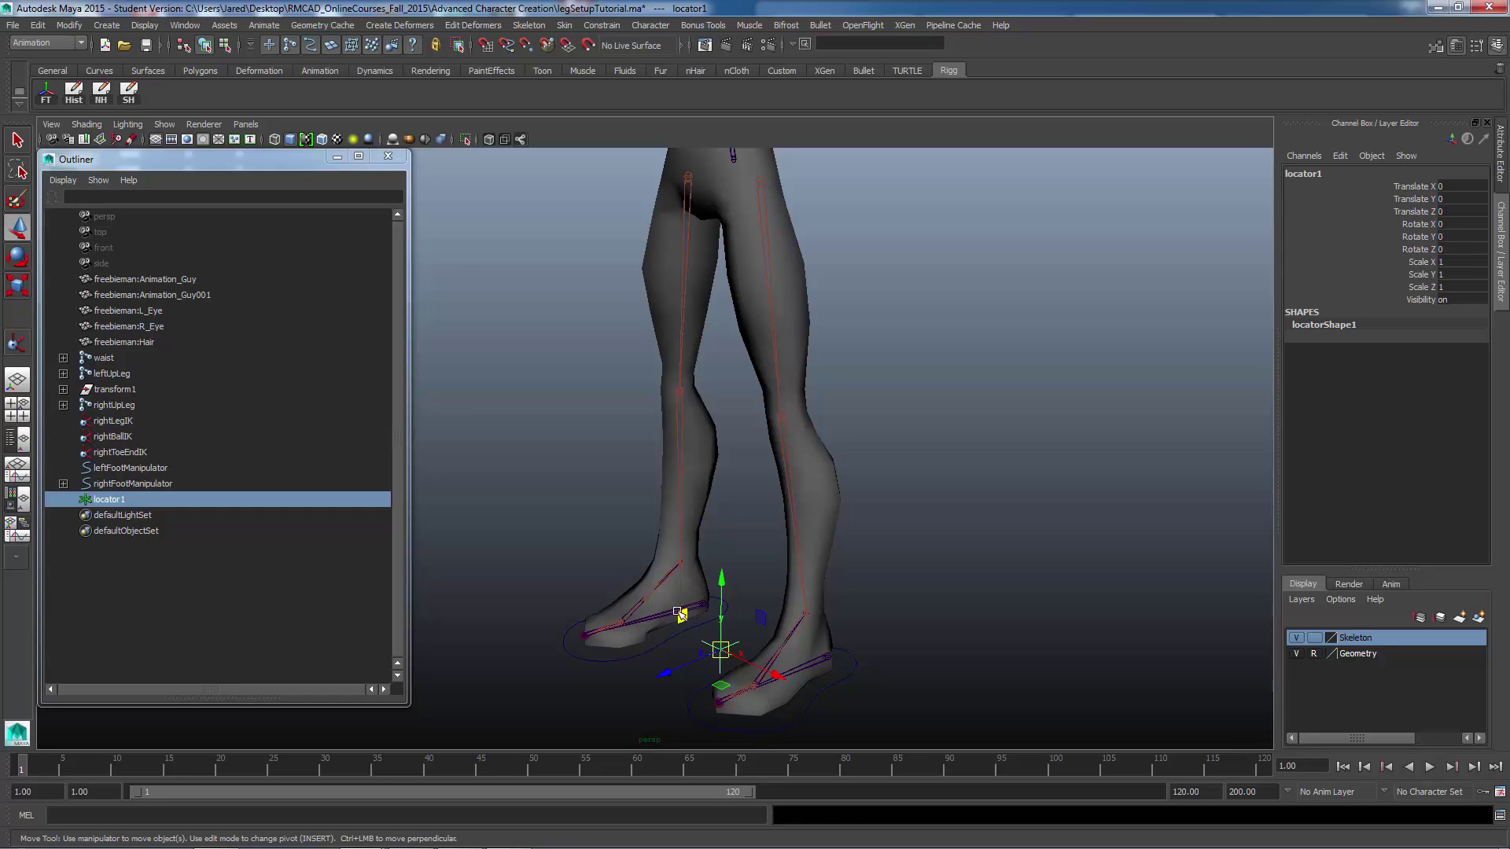
middle_click_drag(815, 598, 791, 537, "alt")
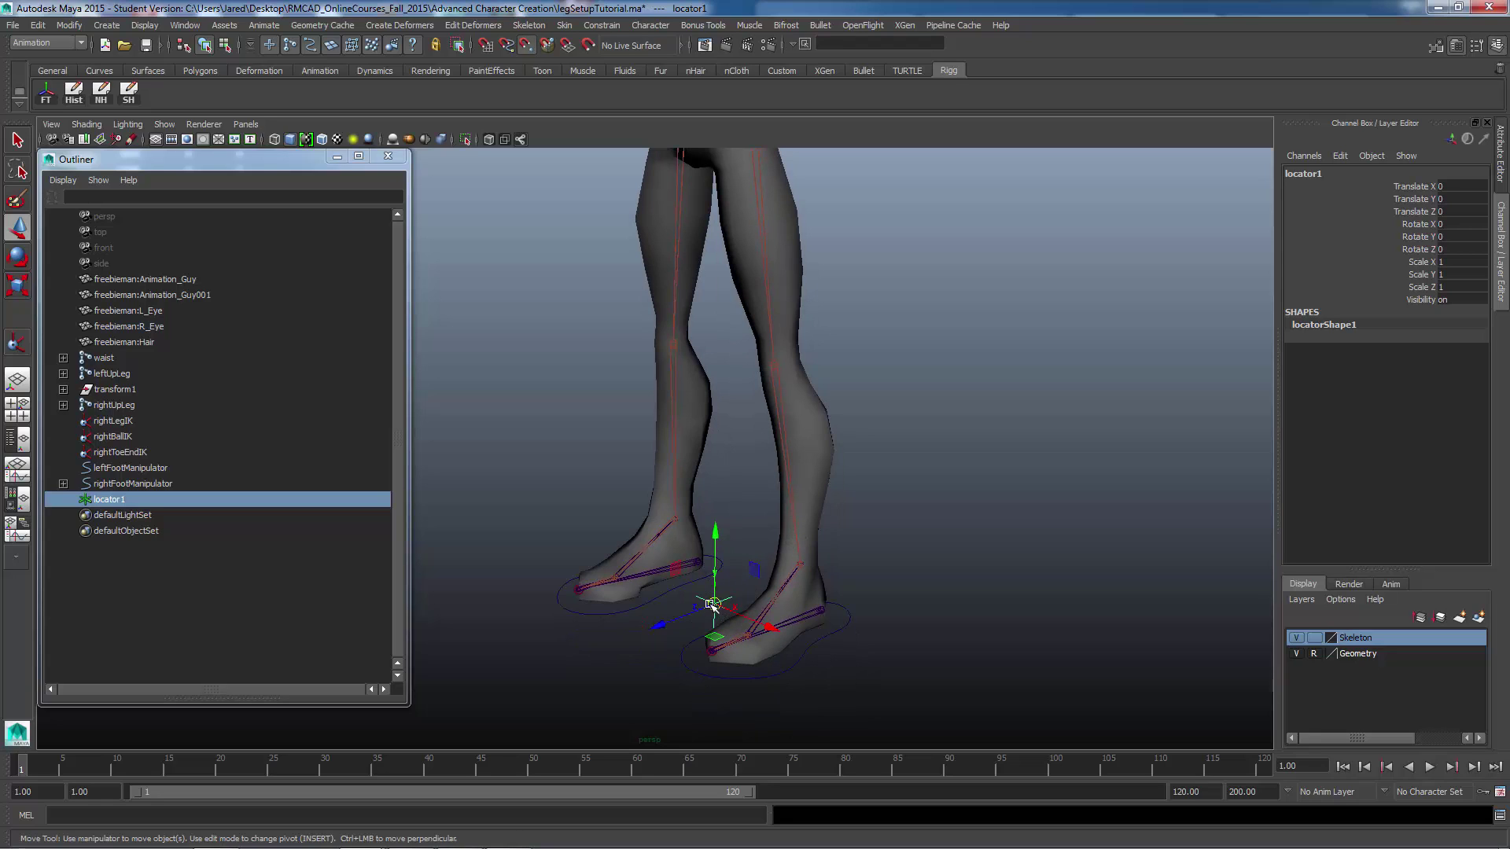
left_click_drag(712, 604, 780, 372)
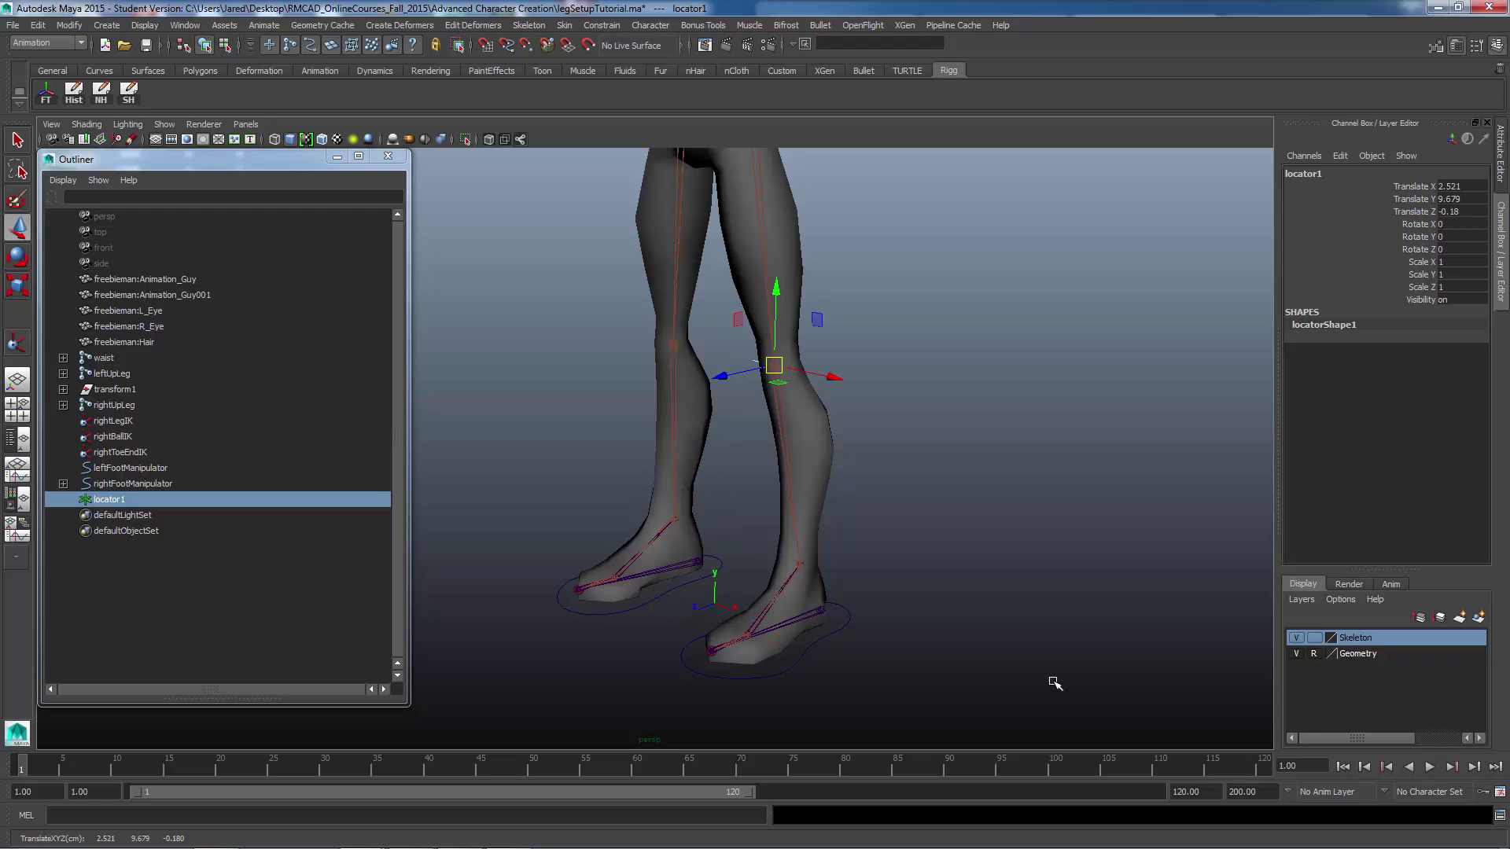
Hide the Geometry layer and snap the locator onto the left knee joint again to ensure exact placement
left_click(1297, 653)
key("v")
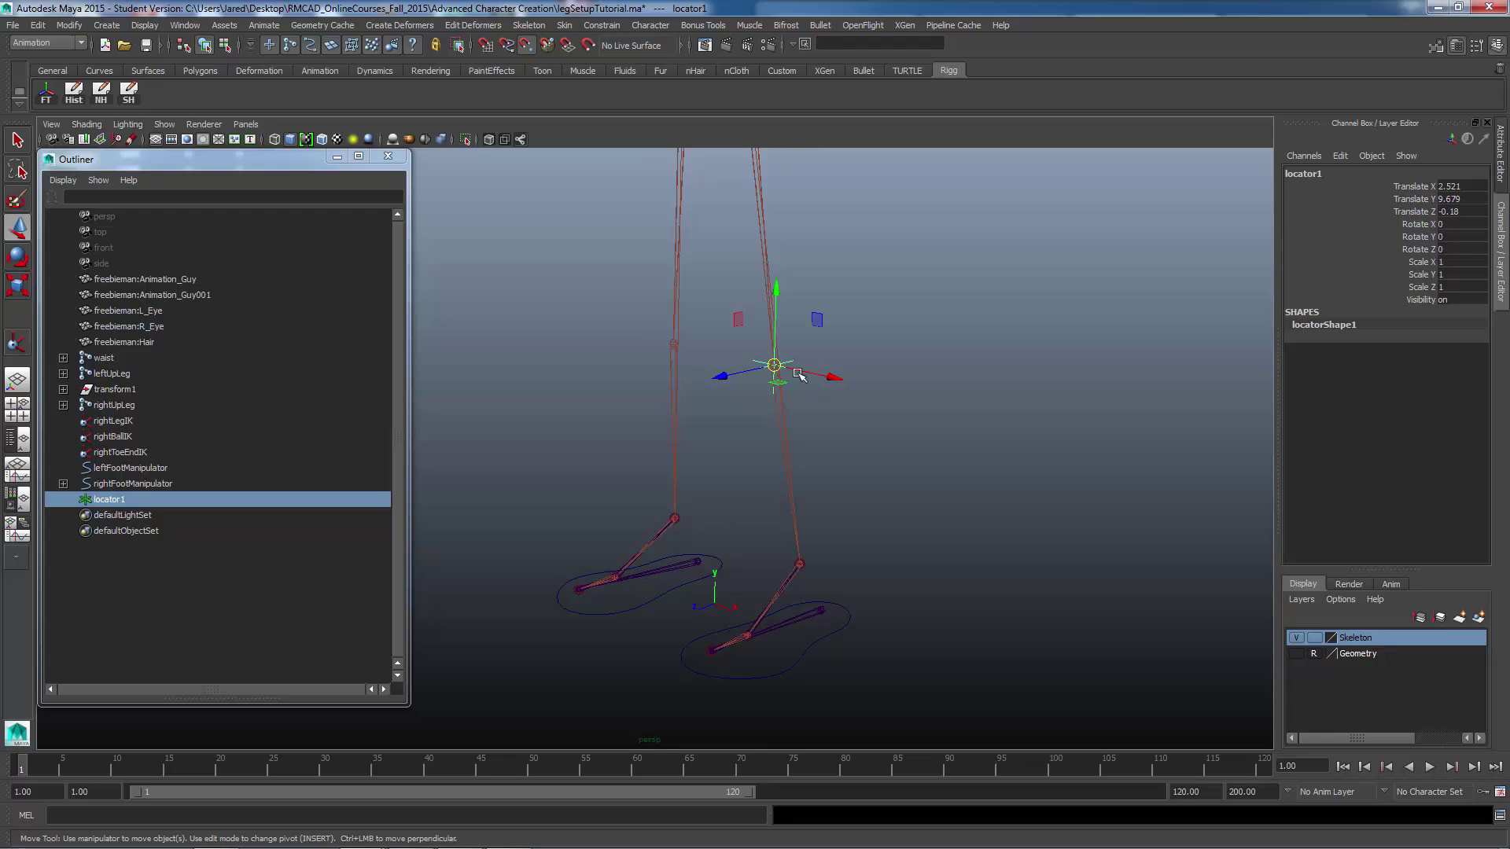
left_click_drag(774, 364, 788, 362)
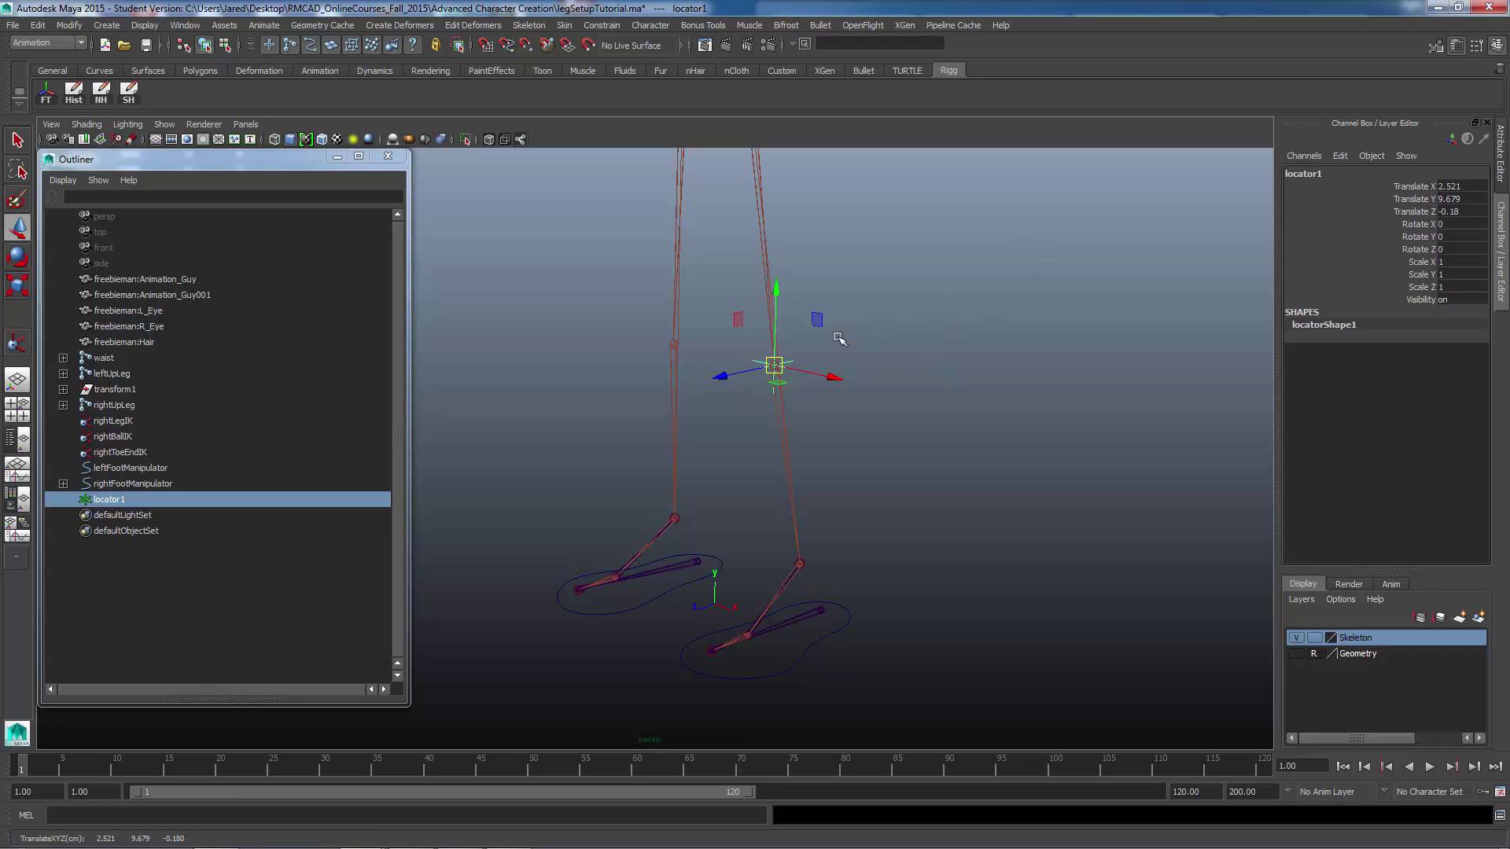
Rename the left knee locator as leftLegPV
double_click(1314, 171)
type("leftLegPV")
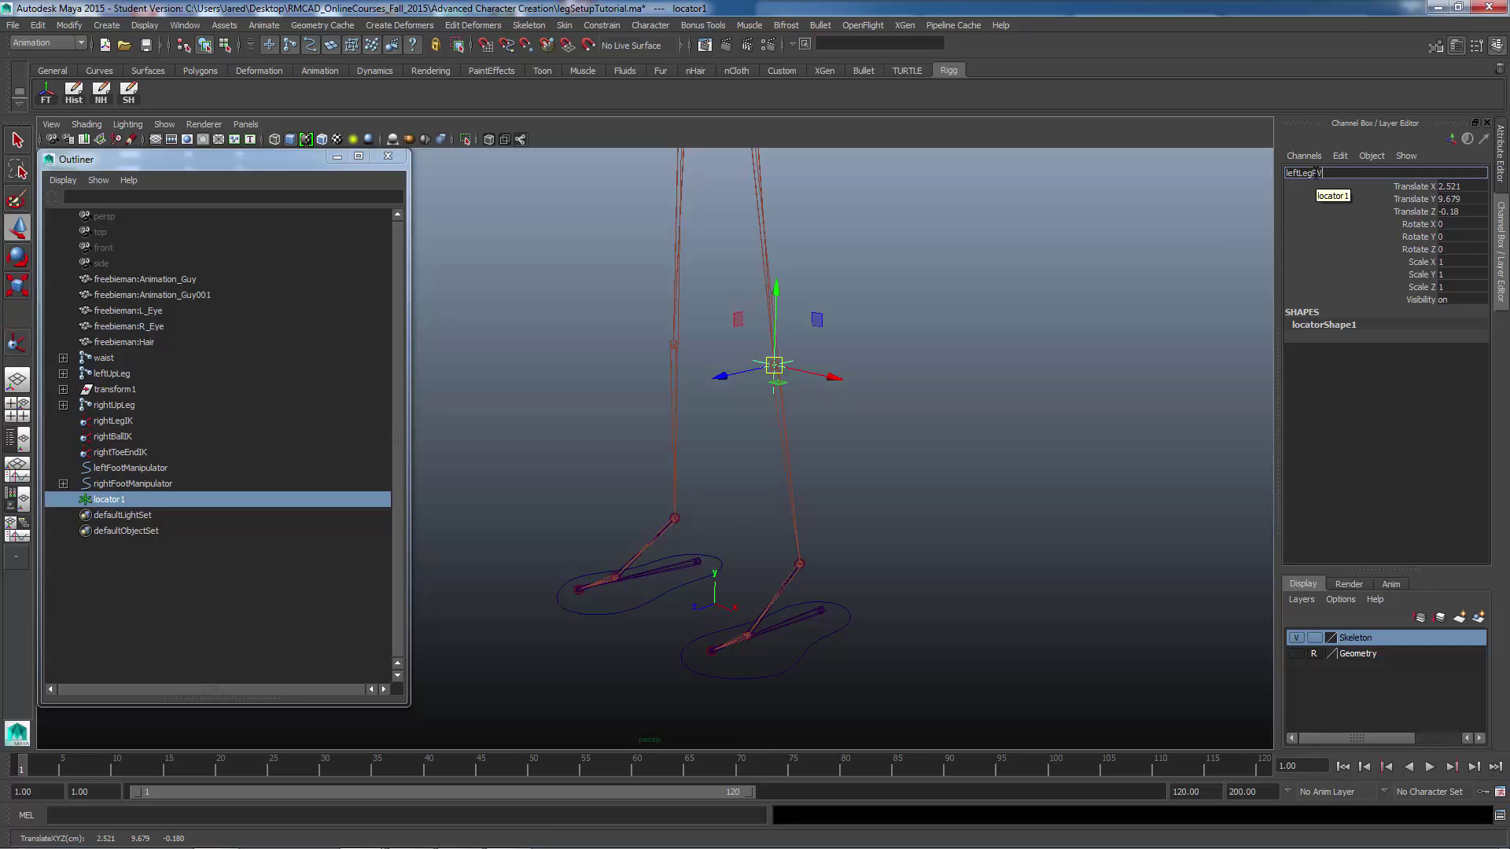
key("Return")
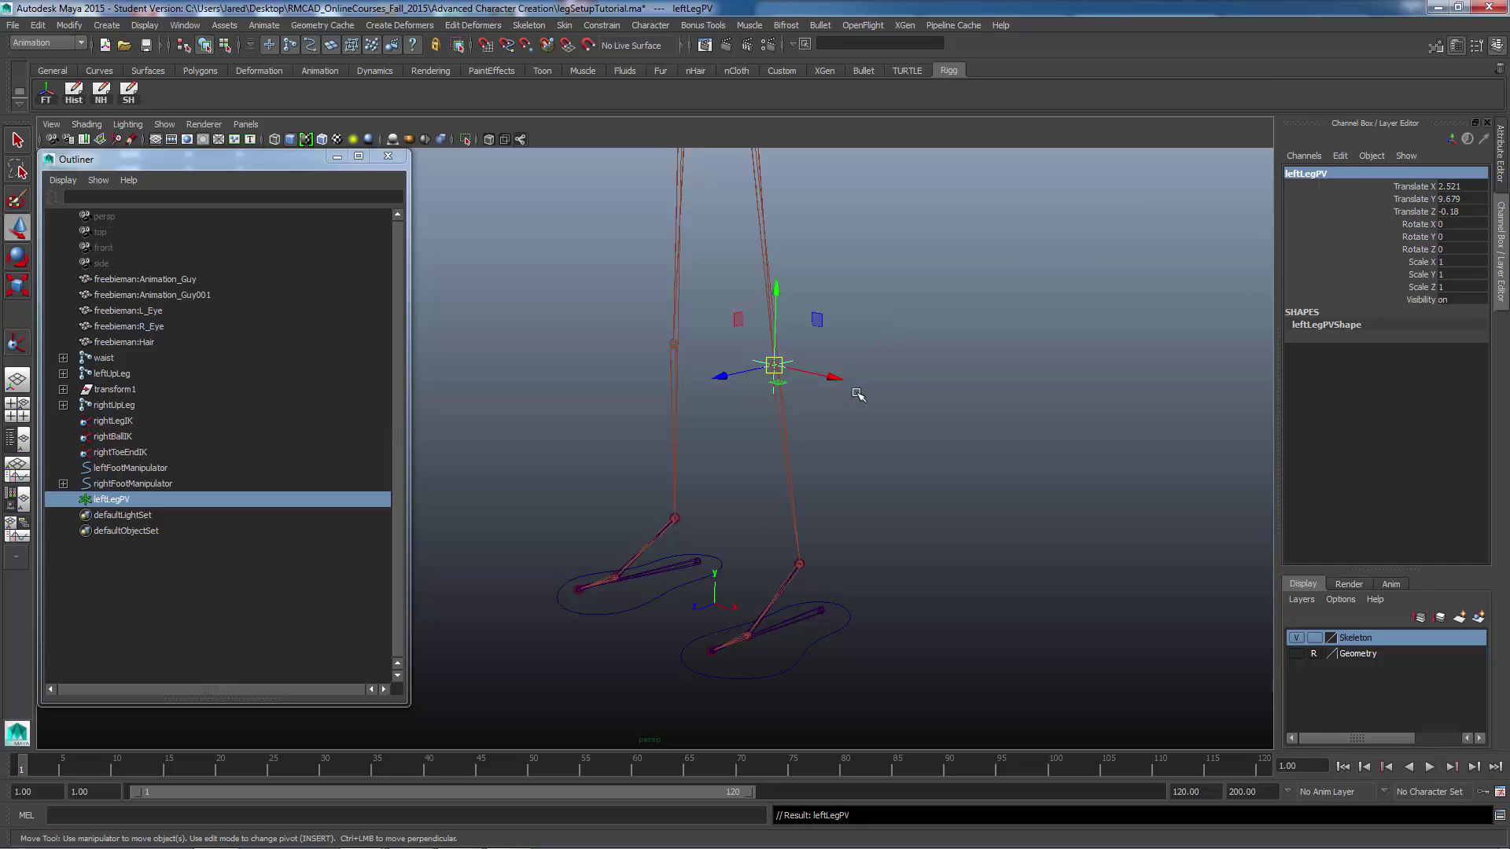
Duplicate the leftLegPV locator as rightLegPV and snap the copy to the right knee joint
key("ctrl+d")
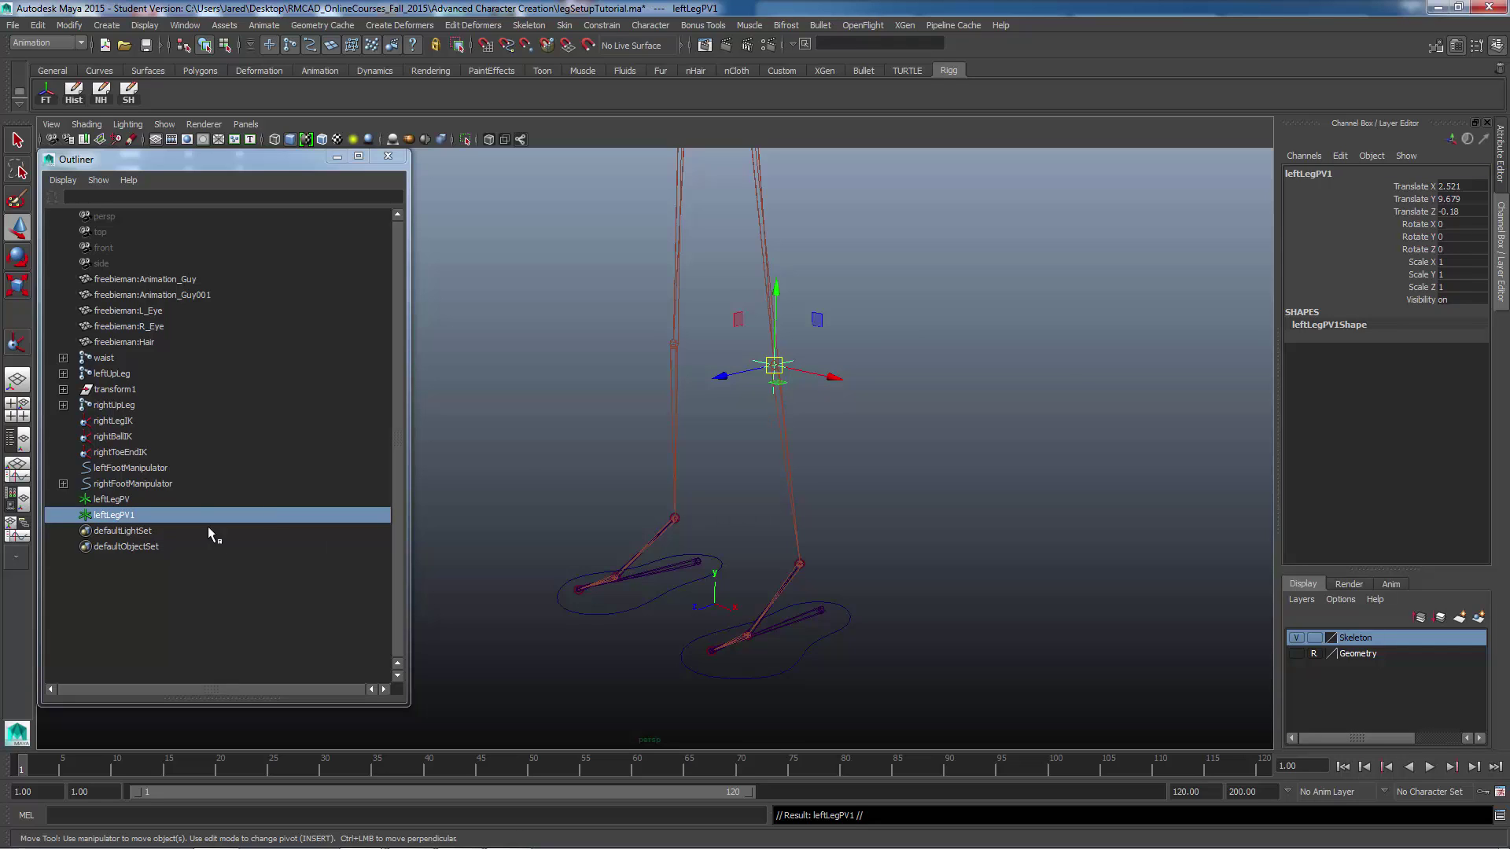
double_click(1307, 174)
type("ro")
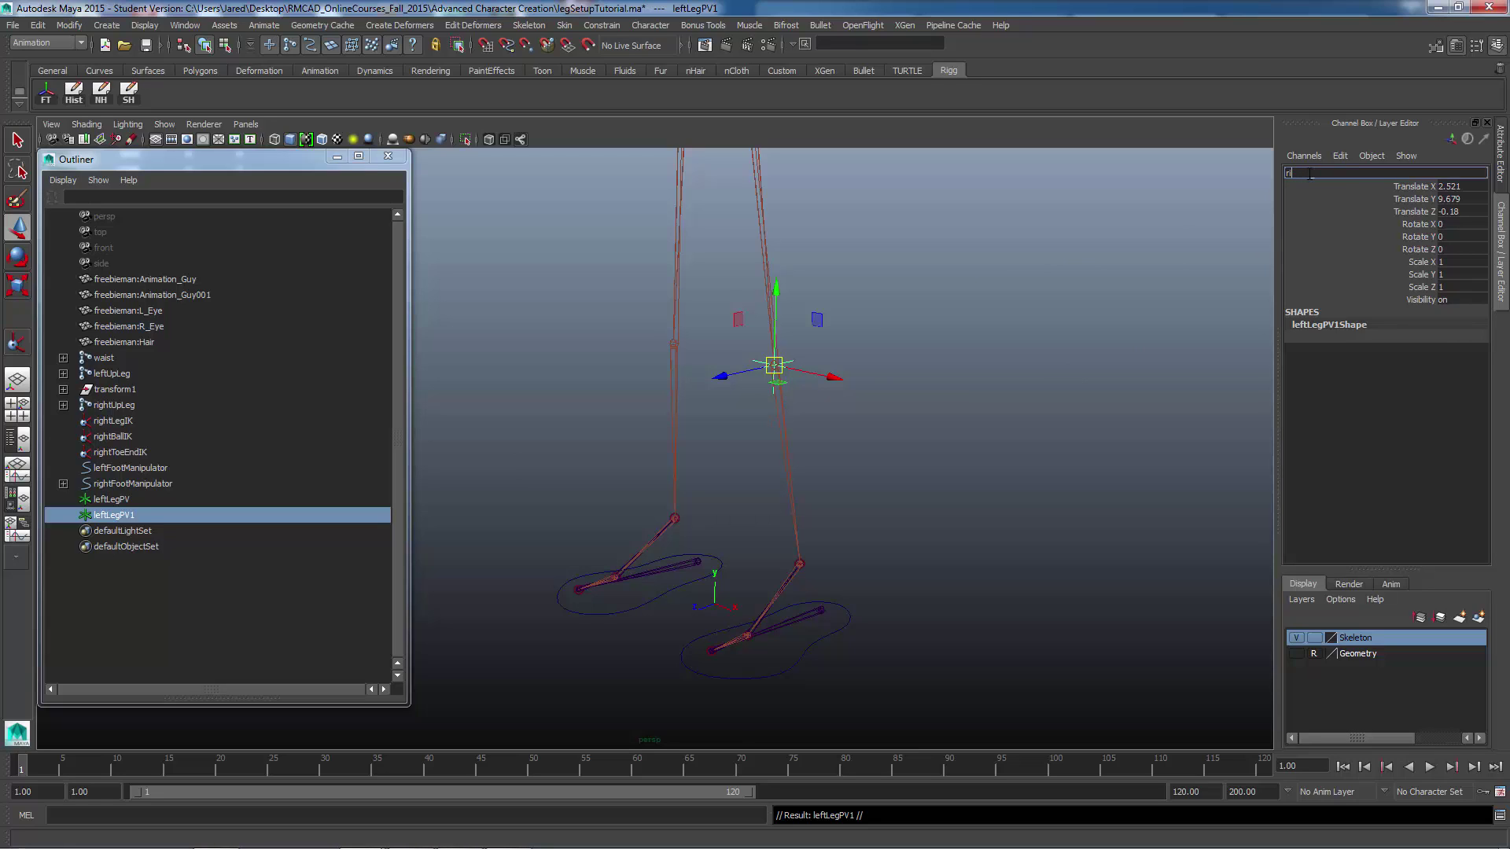
type("ghtLegPV")
key("Return")
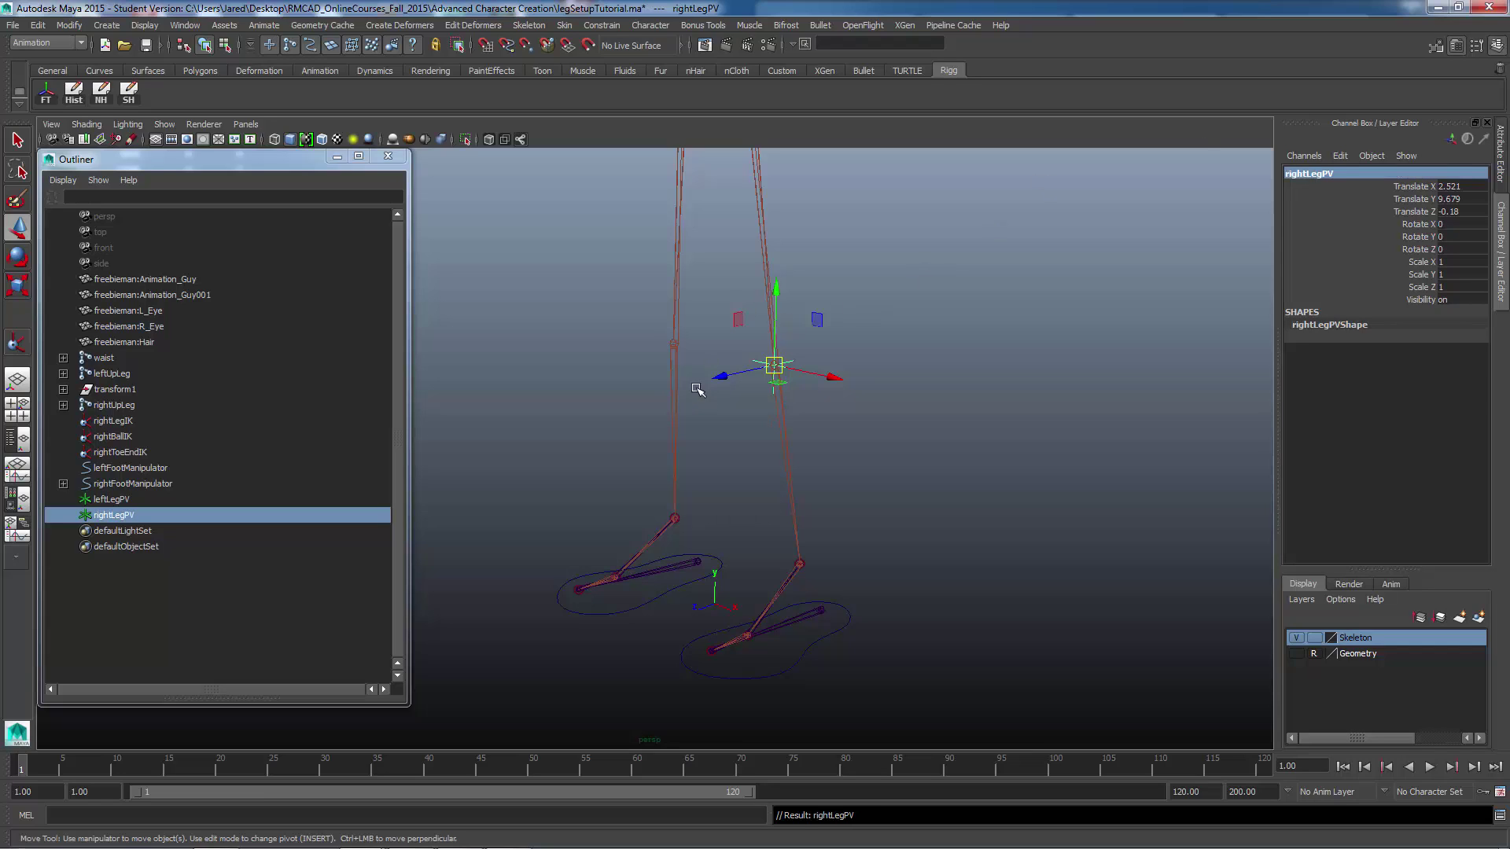
key("v")
middle_click_drag(674, 346, 675, 345)
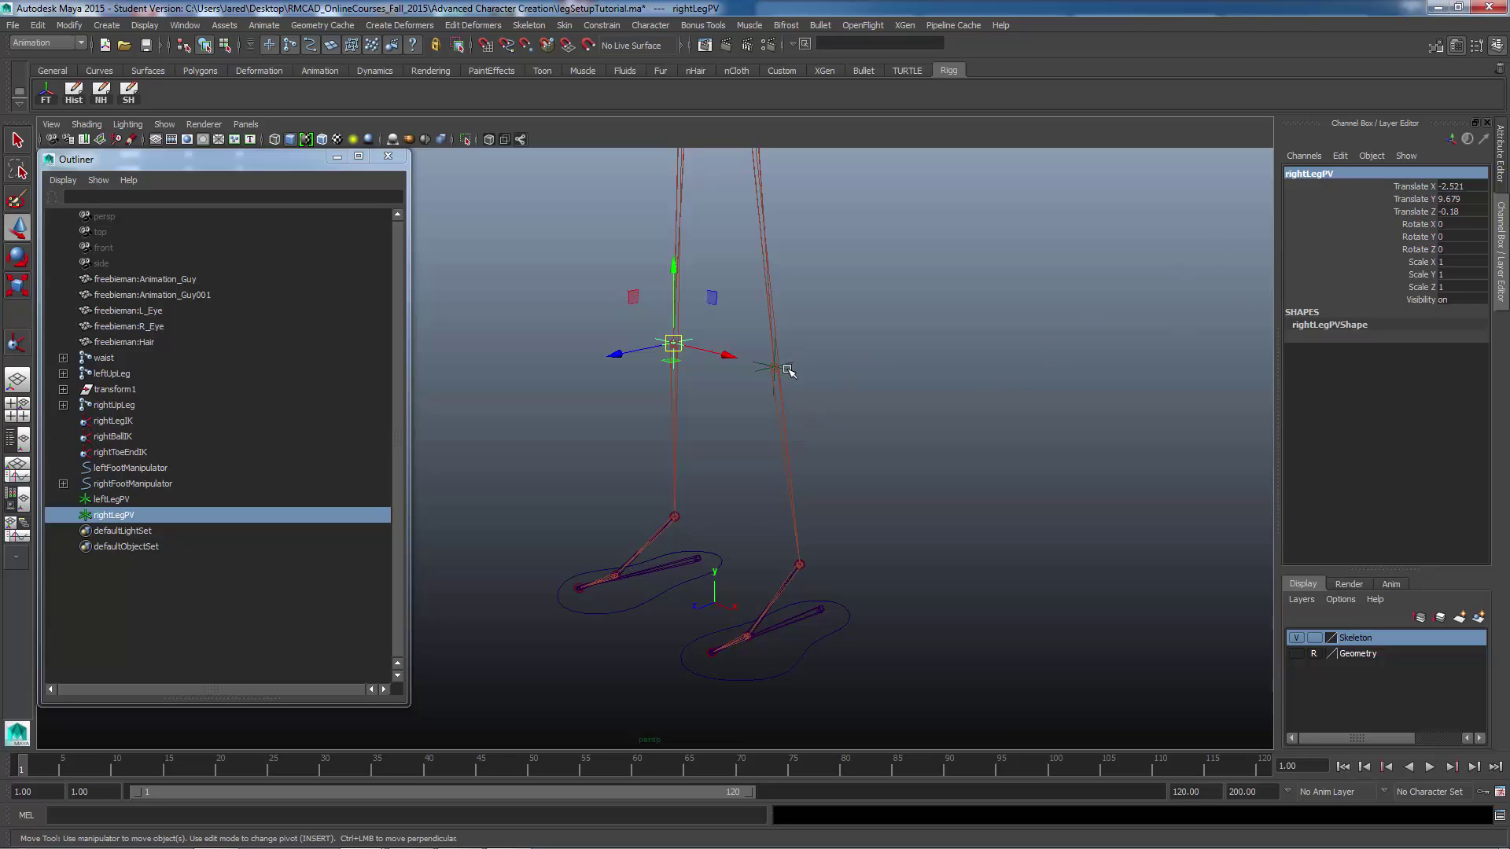
Move both knee locators together straight forward in front of the legs, to about 11.95 in Translate Z
left_click_drag(789, 382, 789, 408, "alt")
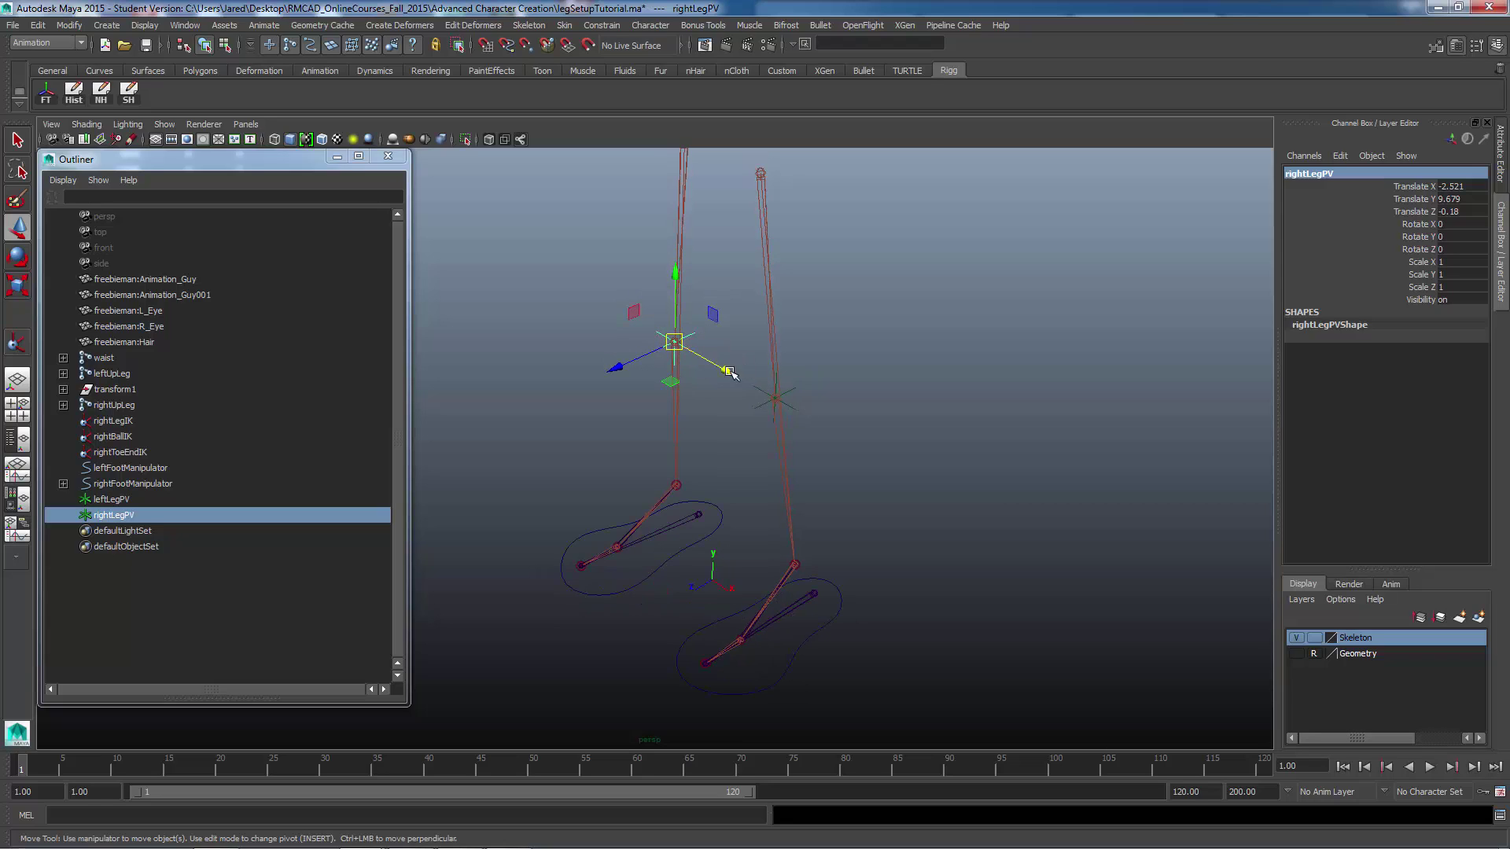
left_click(793, 407, "shift")
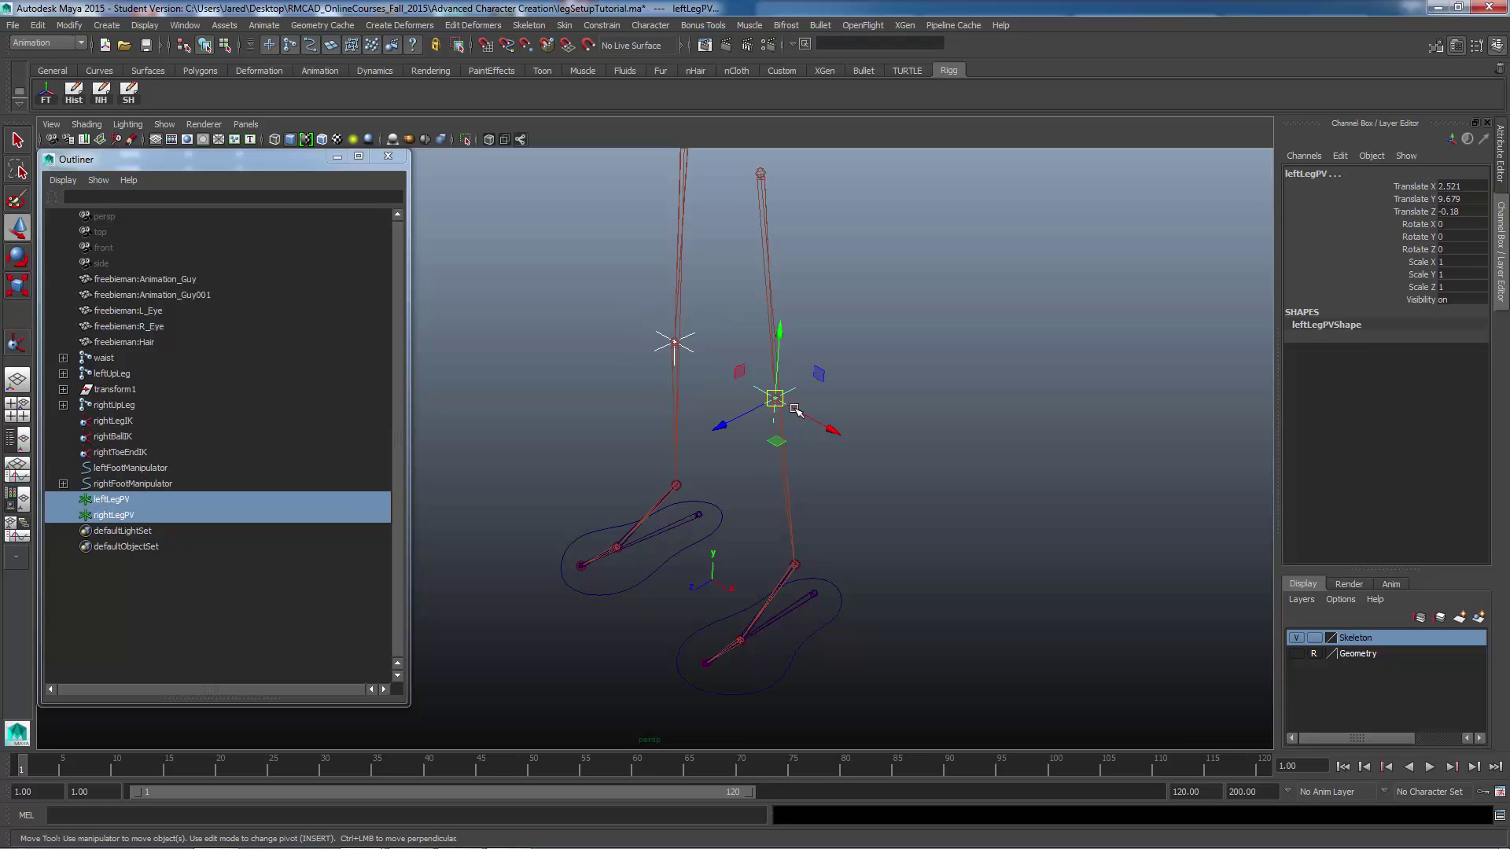
scroll(786, 440, "down", 2)
left_click_drag(690, 440, 529, 579)
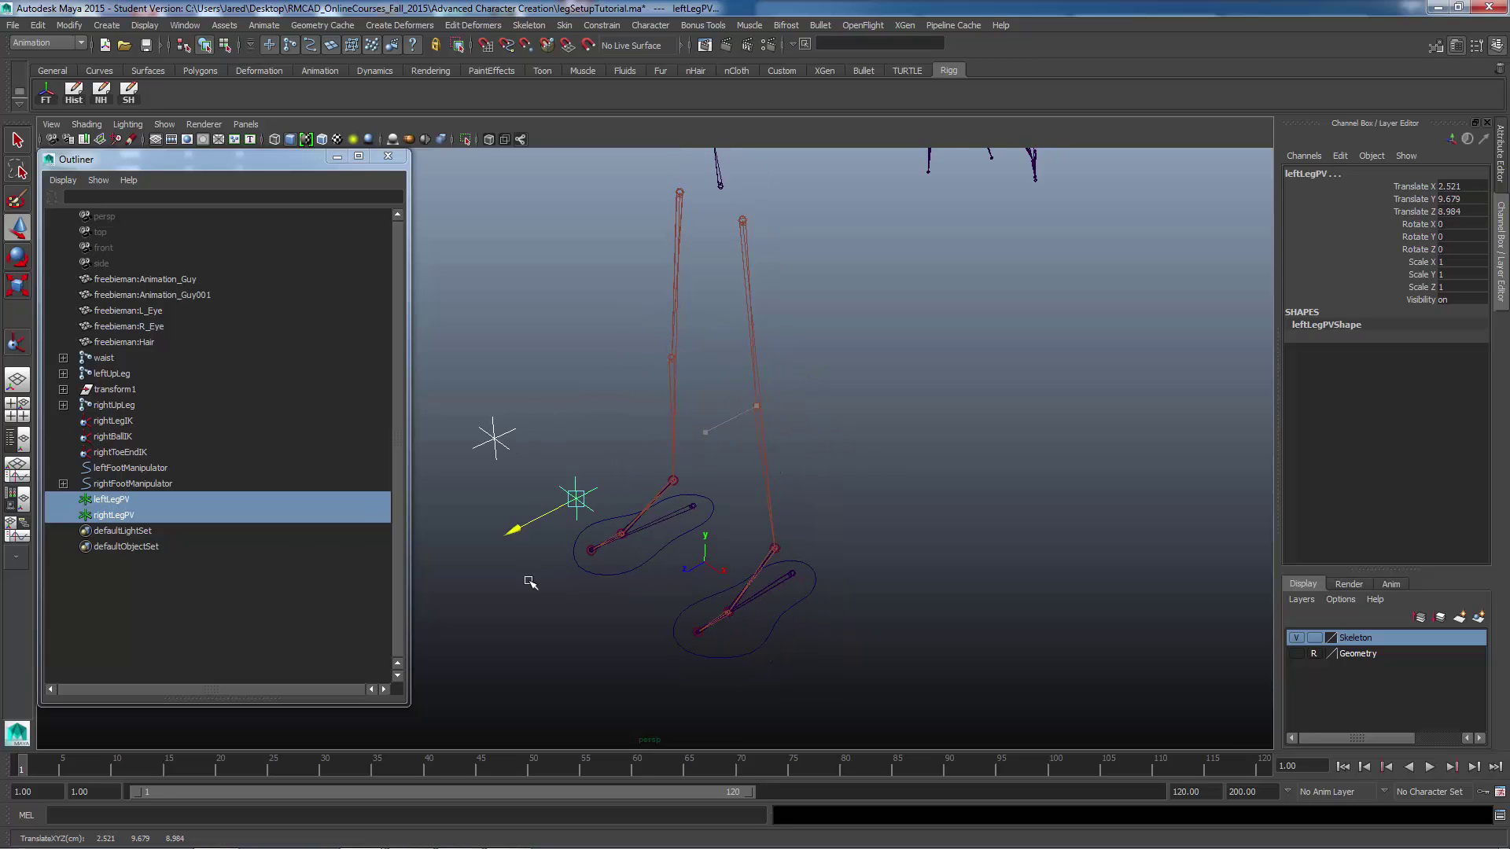
left_click_drag(903, 489, 616, 422, "alt")
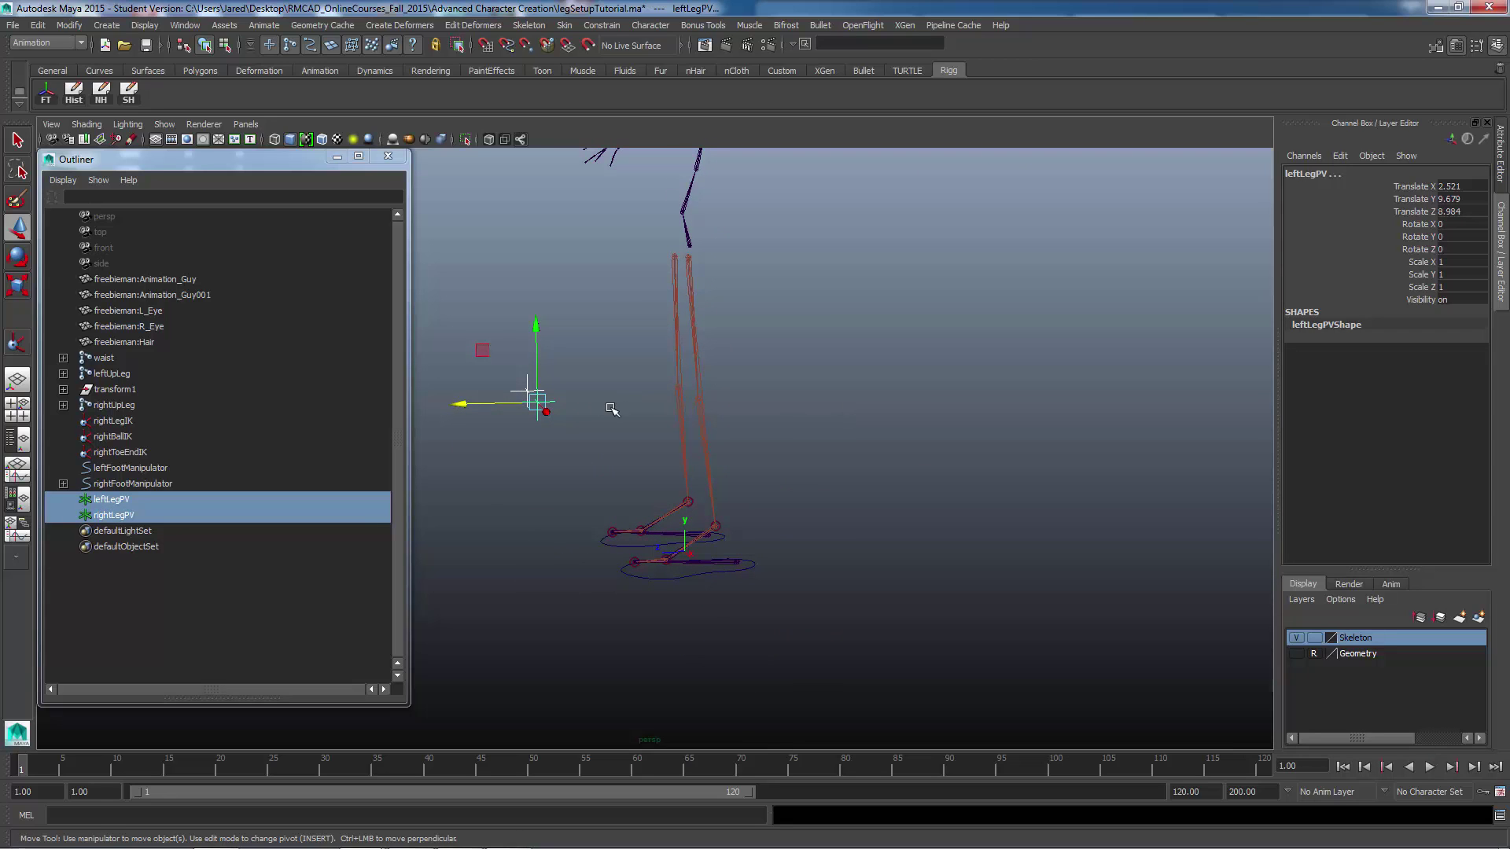
left_click_drag(478, 409, 424, 407)
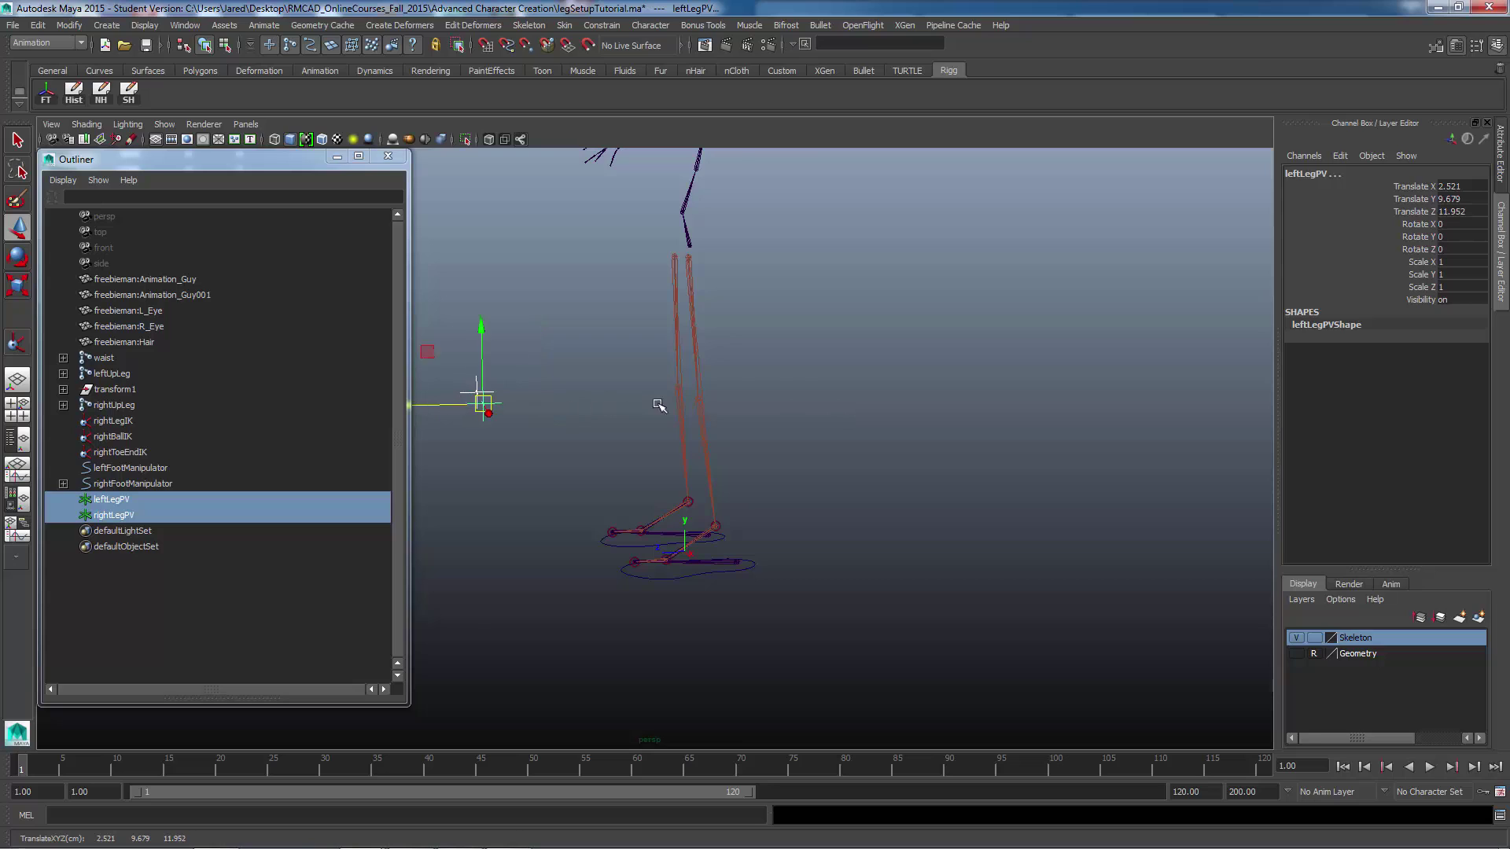
Freeze the transformations of the leftLegPV and rightLegPV locators
middle_click_drag(701, 409, 801, 418, "alt")
left_click_drag(758, 393, 712, 437, "alt")
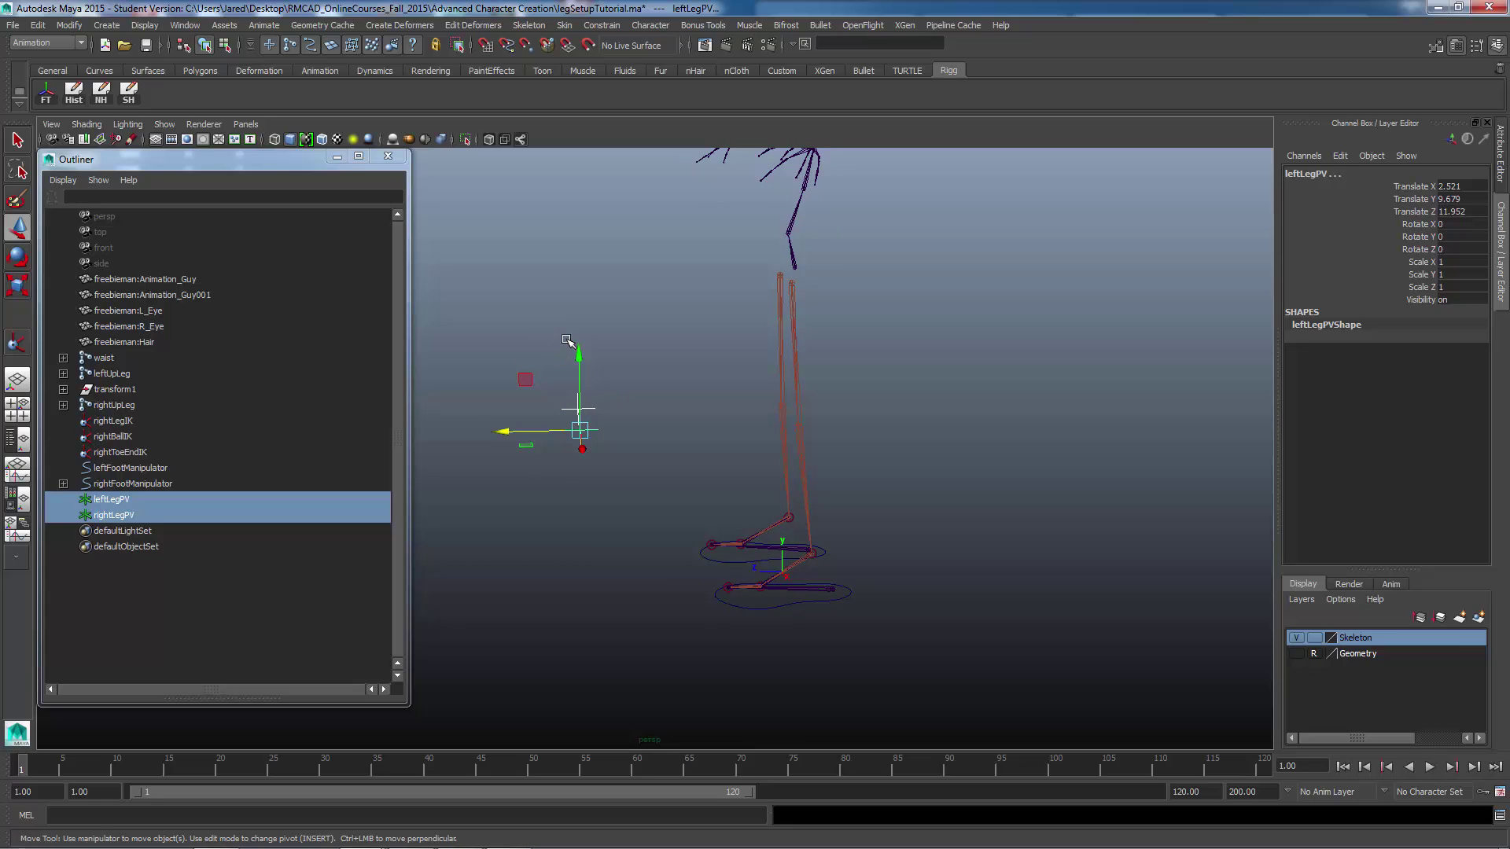
left_click(75, 26)
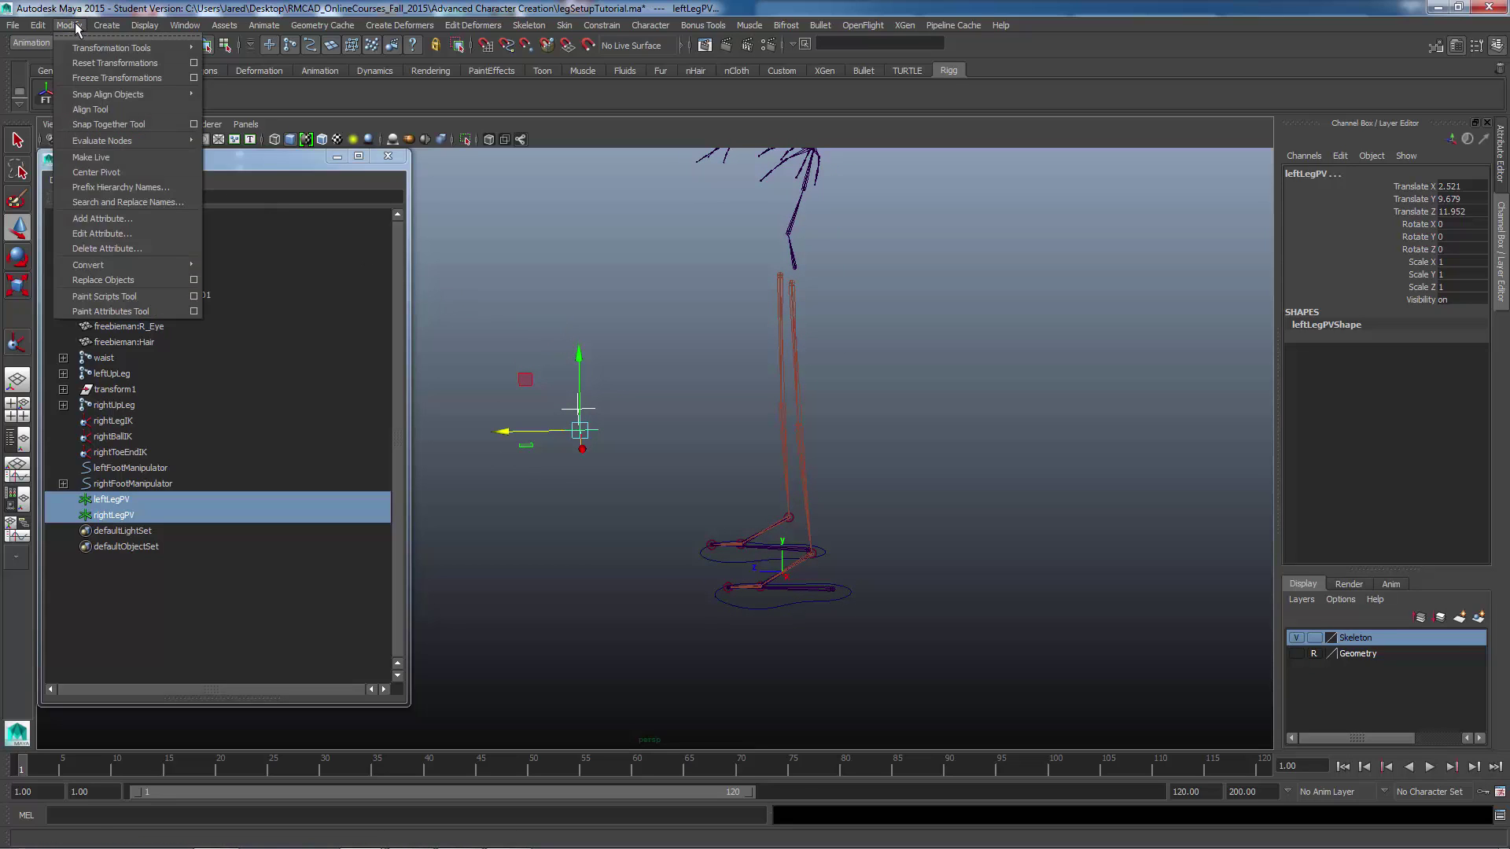
left_click(96, 79)
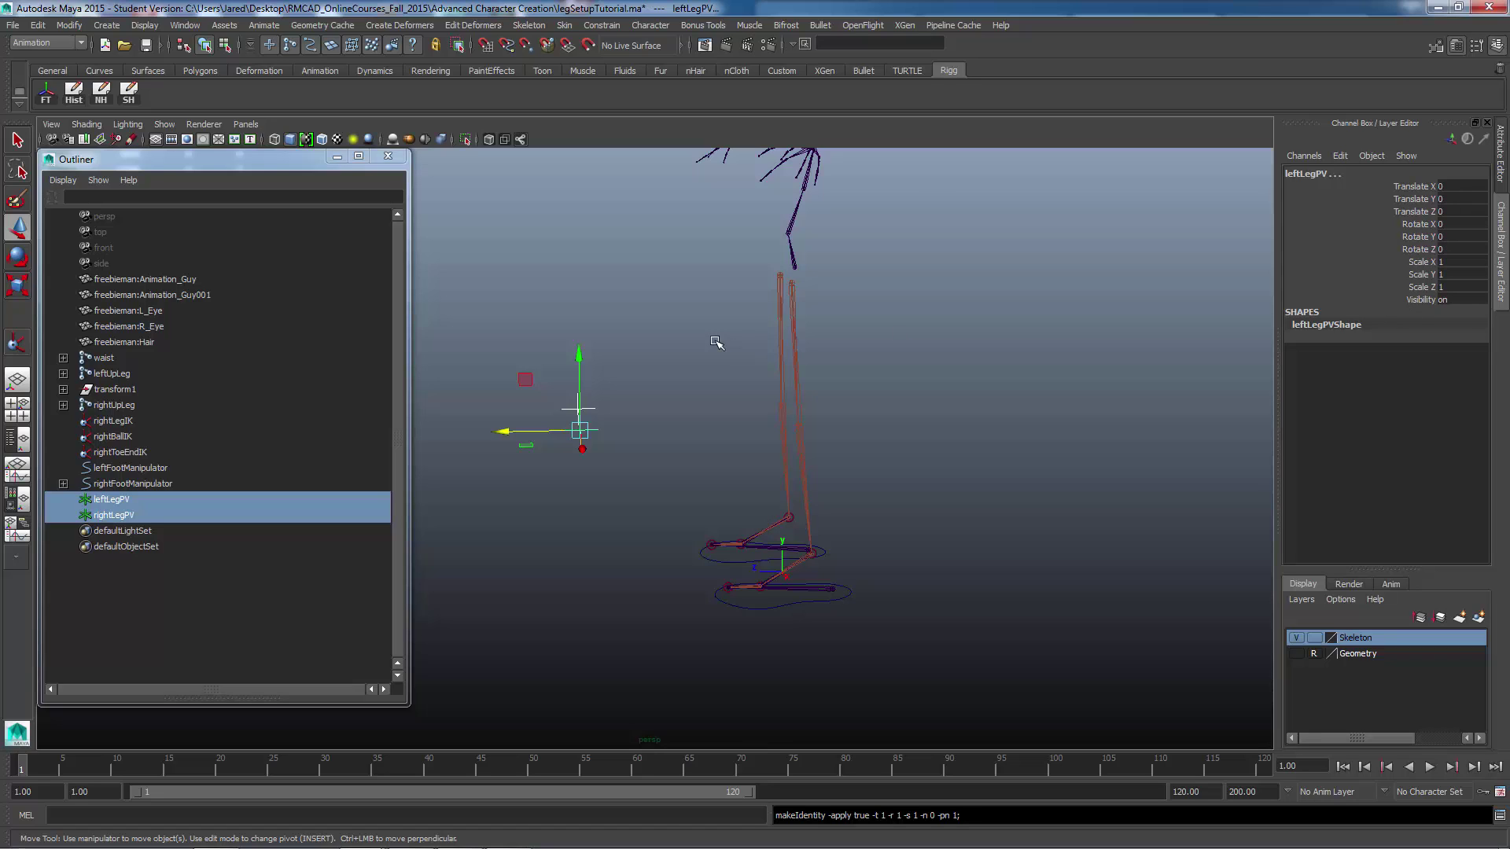
left_click_drag(767, 434, 828, 445, "alt")
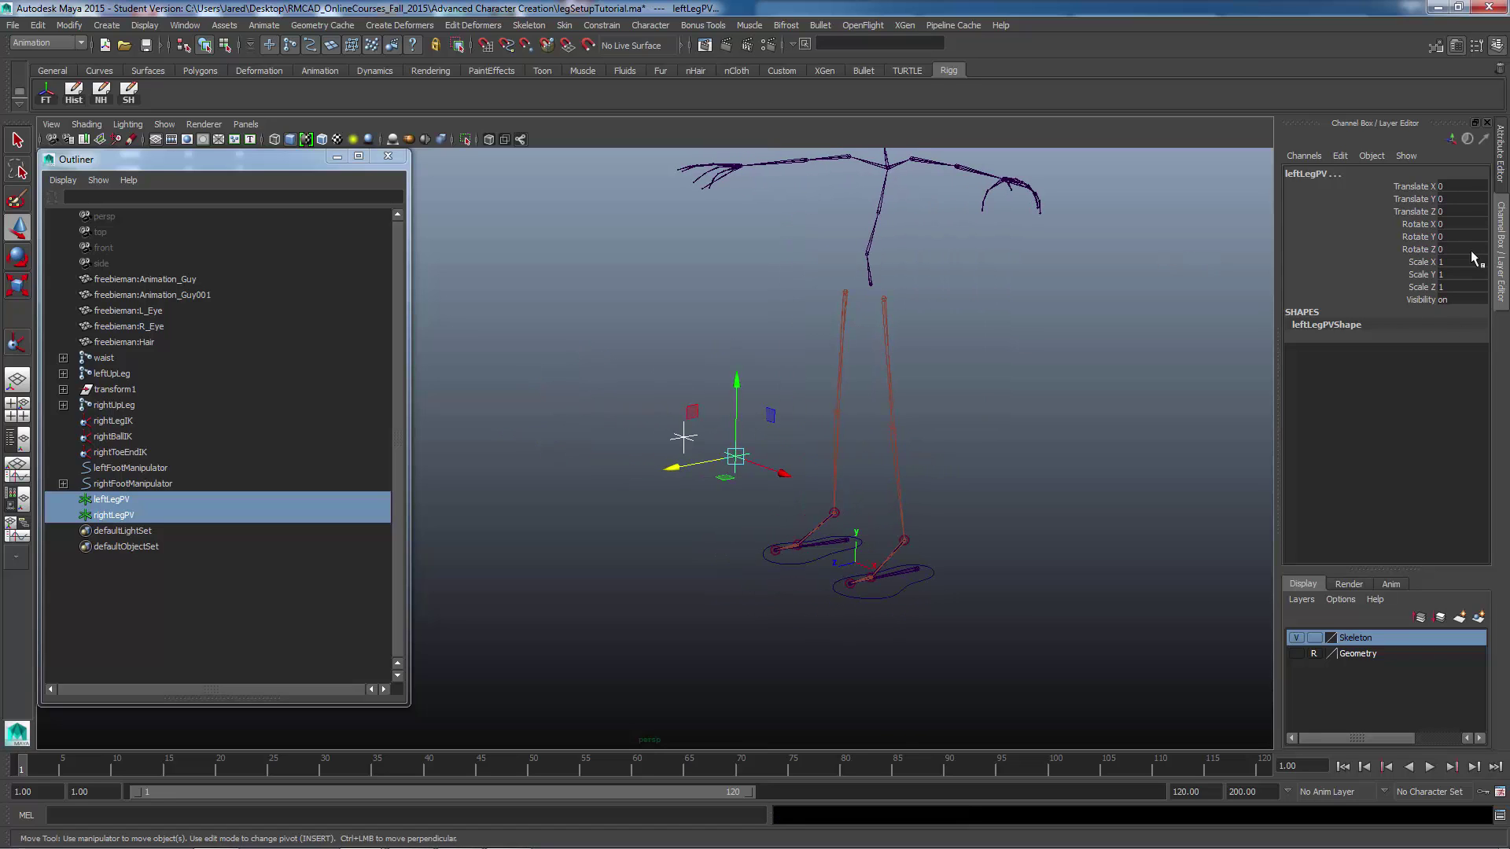
left_click_drag(767, 391, 943, 472, "alt")
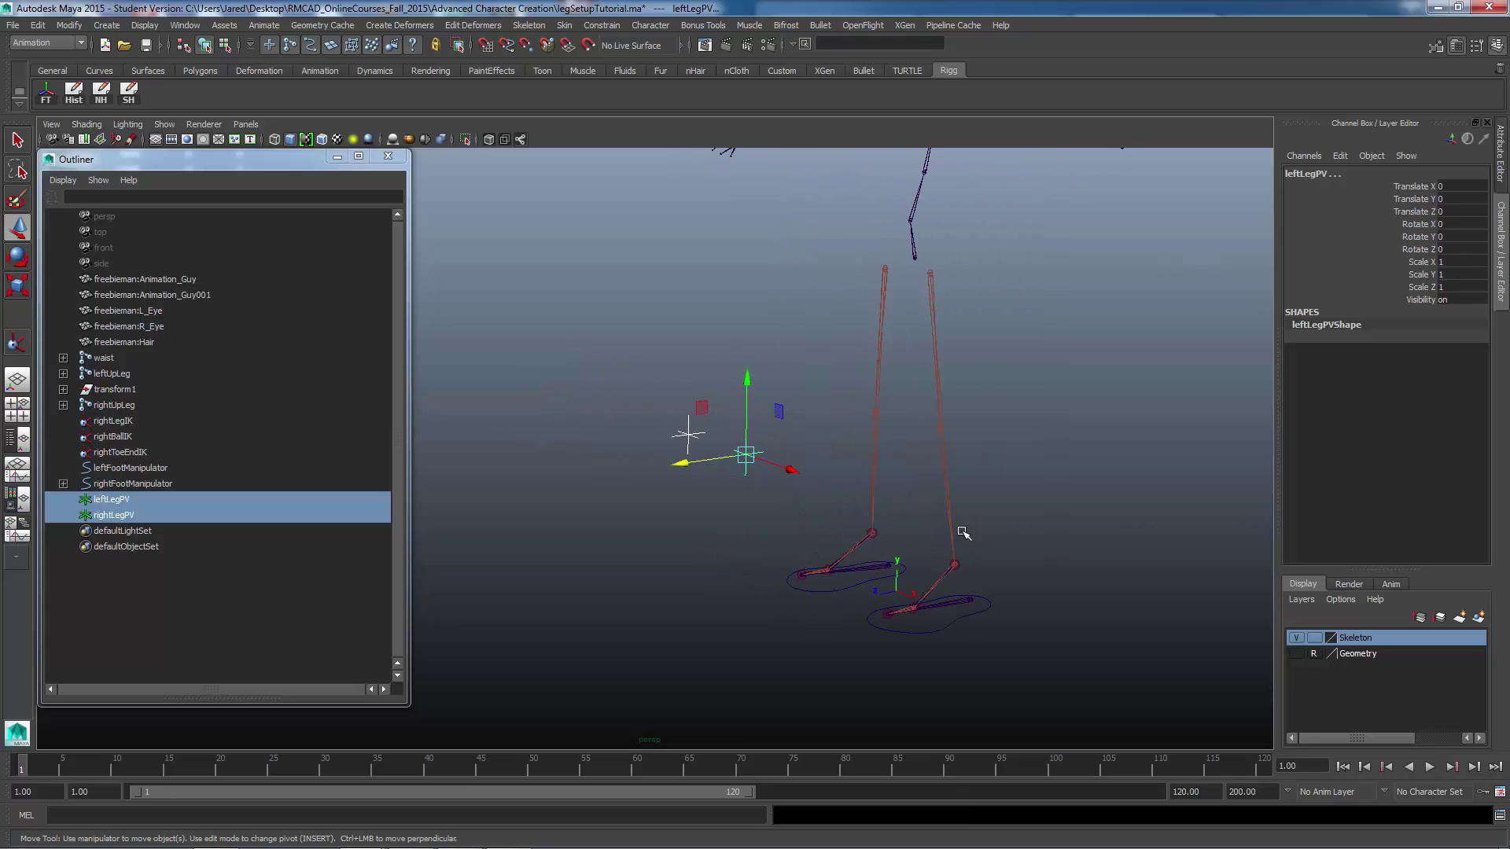
left_click_drag(707, 520, 834, 503, "alt")
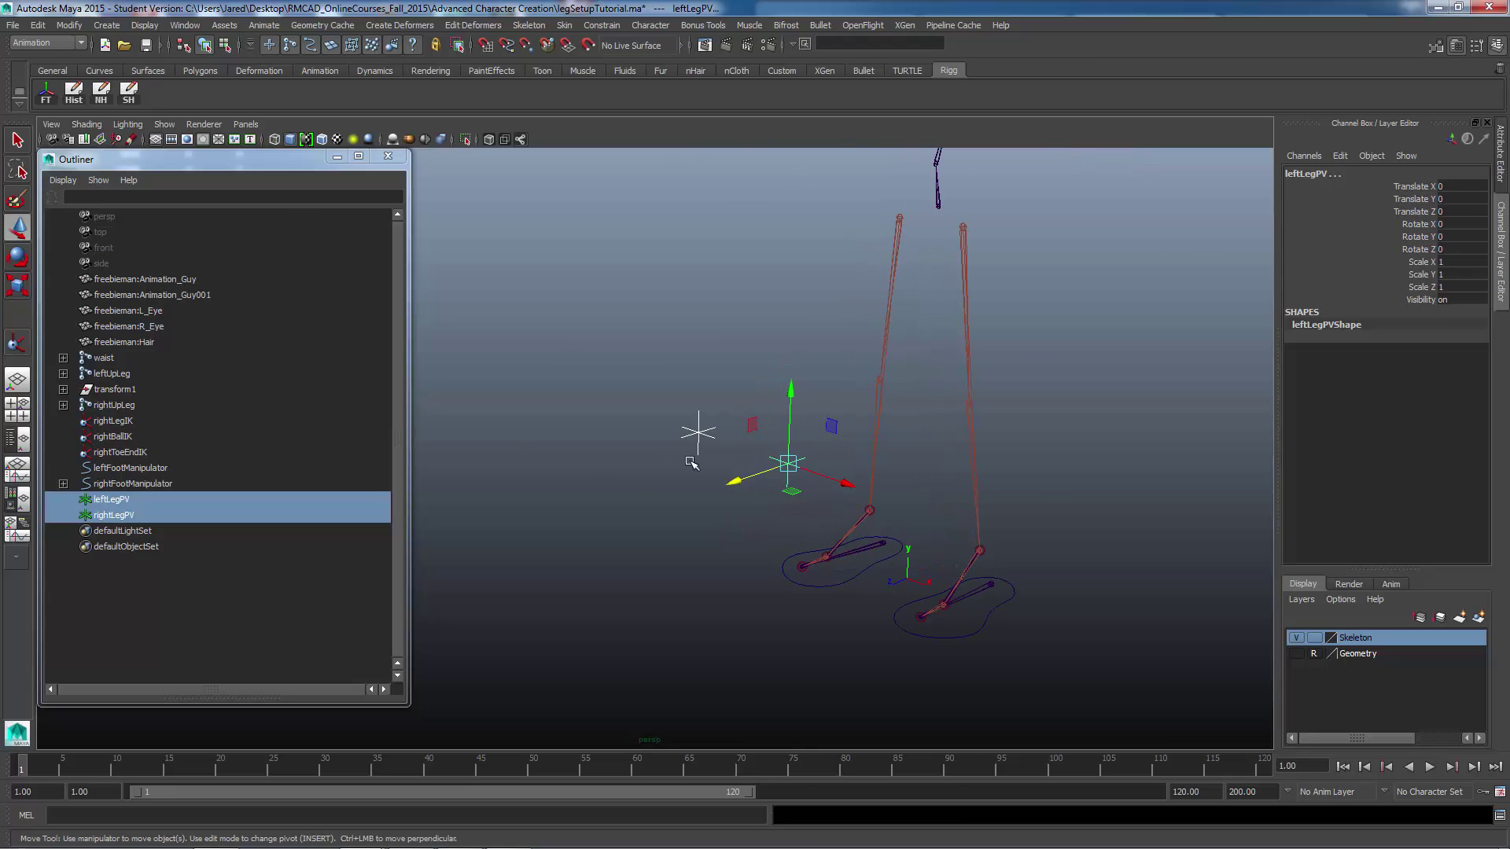
mouse_move(630, 420)
left_mouse_down("alt")
mouse_move(585, 401)
mouse_move(621, 419)
left_mouse_up("alt")
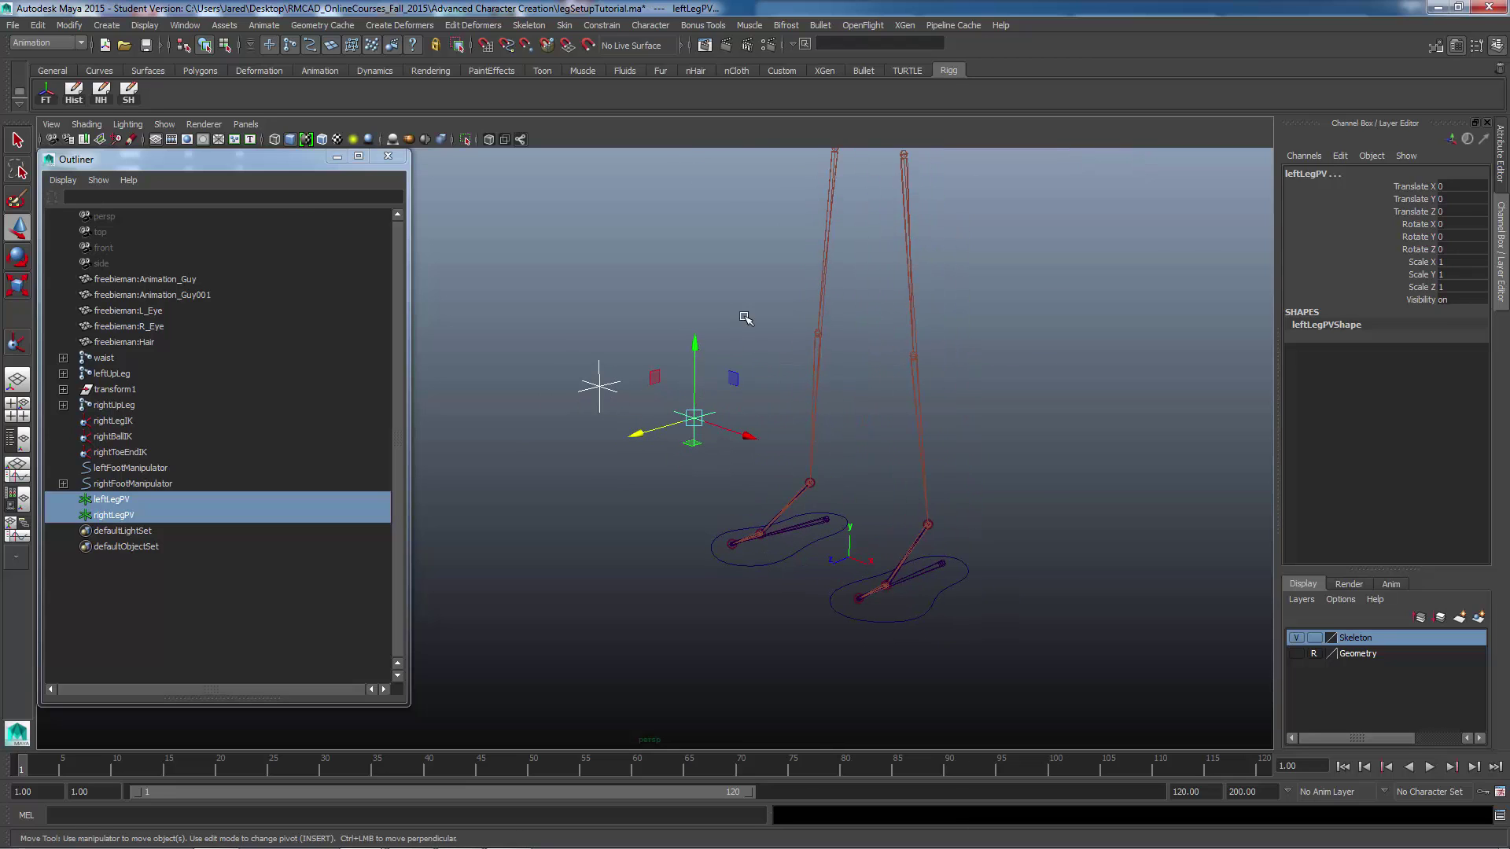
left_click(744, 293)
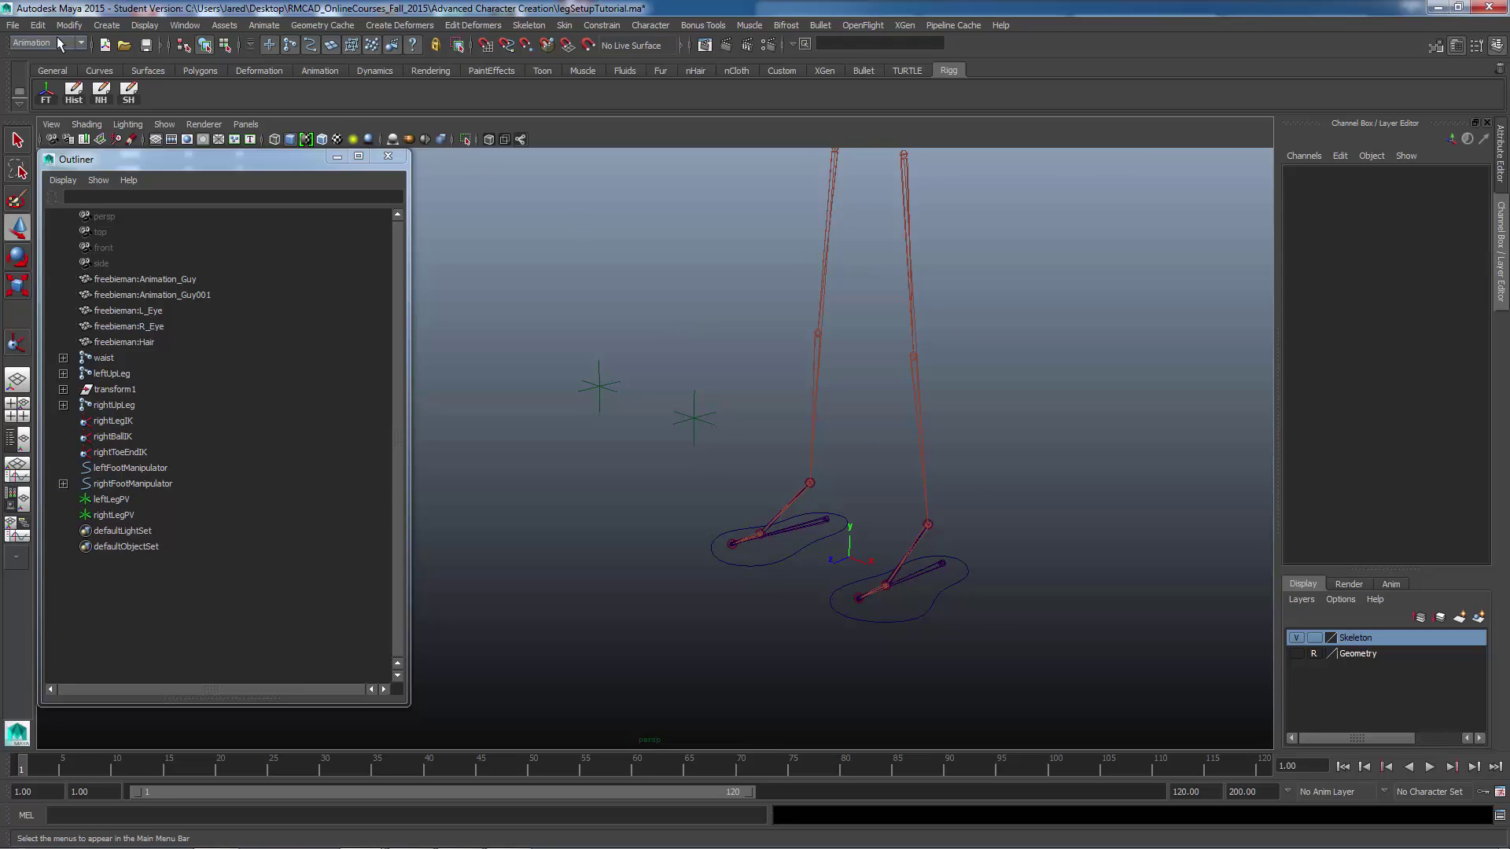
left_click(607, 26)
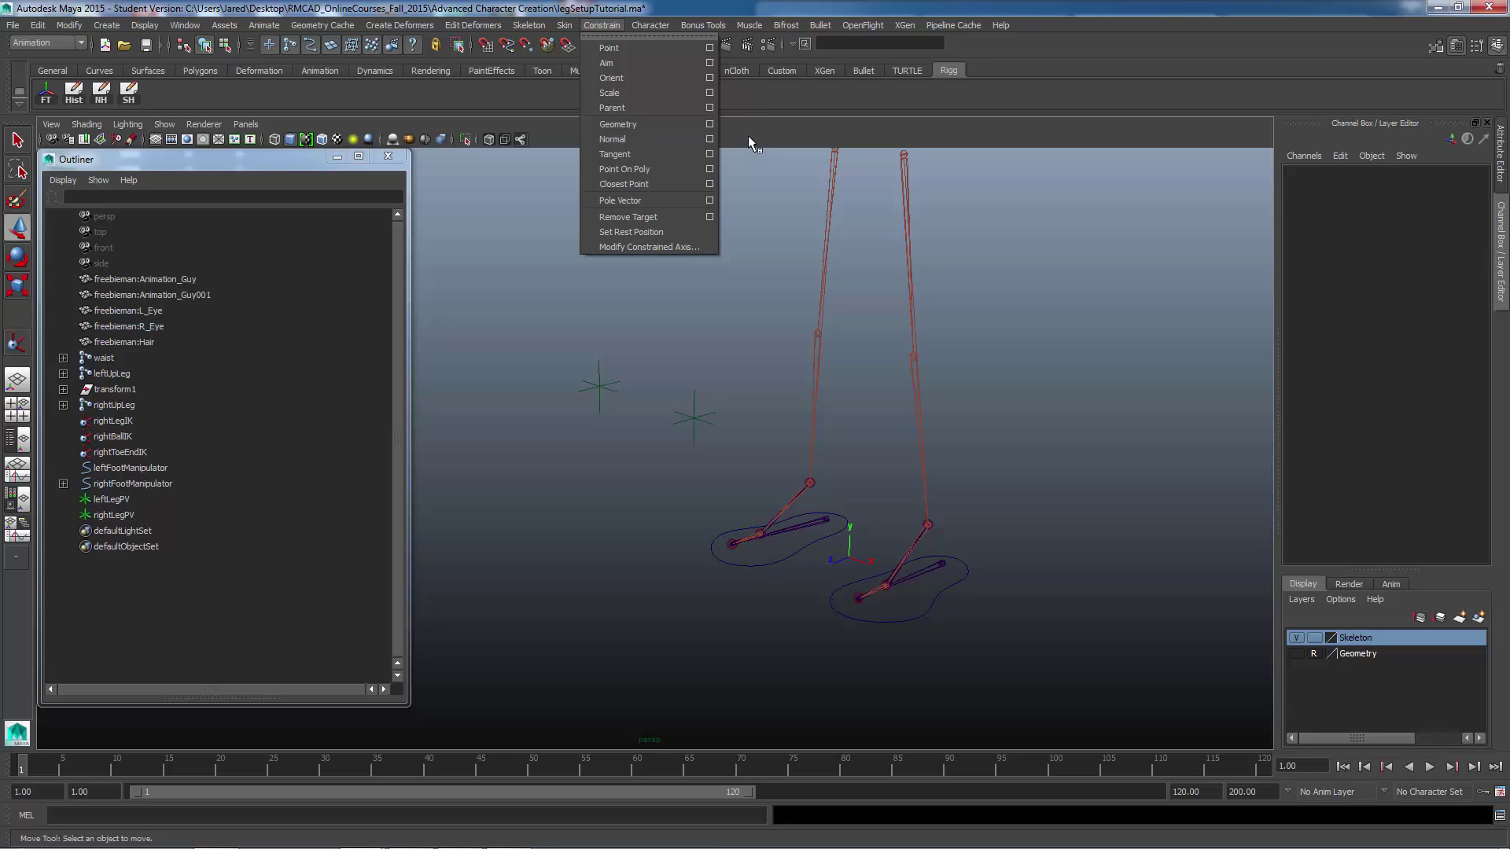
left_click(602, 15)
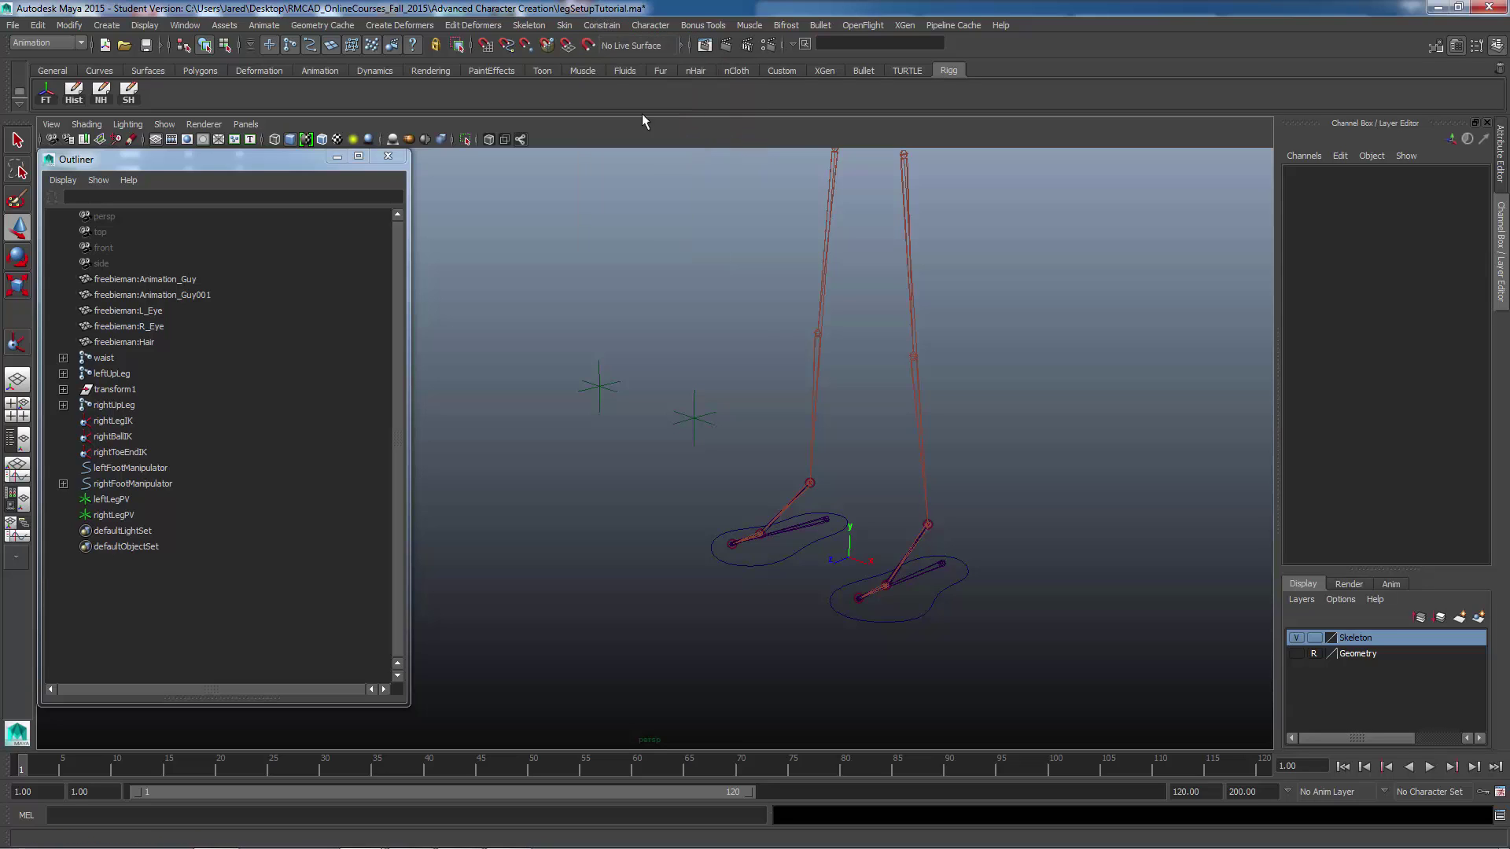
Select the leftLegPV locator and increase the IK handle display size so the handles are easier to pick
left_click_drag(724, 395, 637, 442)
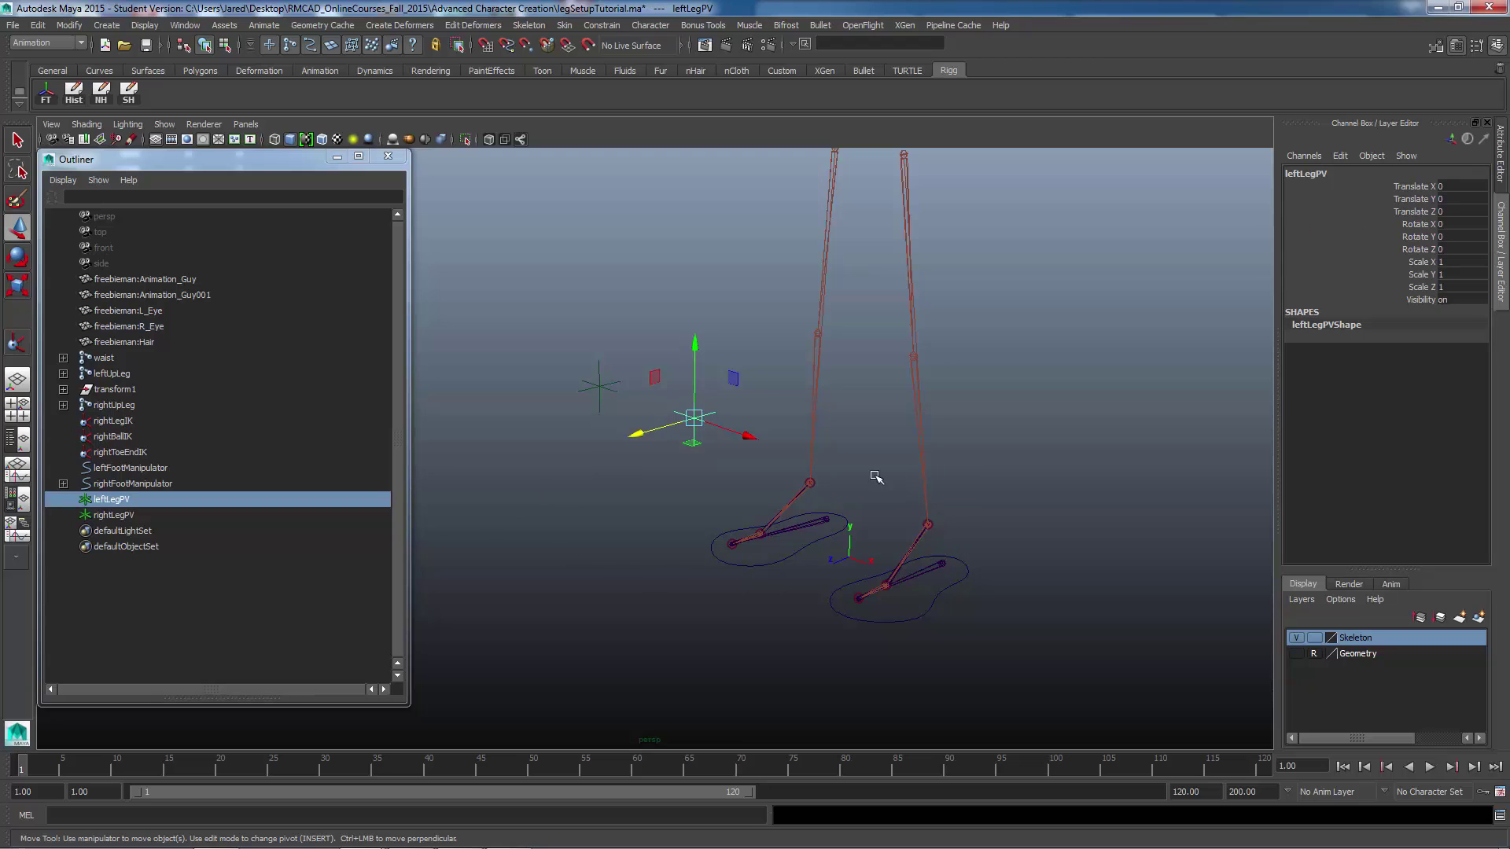
middle_click_drag(785, 535, 785, 534, "alt")
right_click_drag(785, 535, 849, 600, "alt")
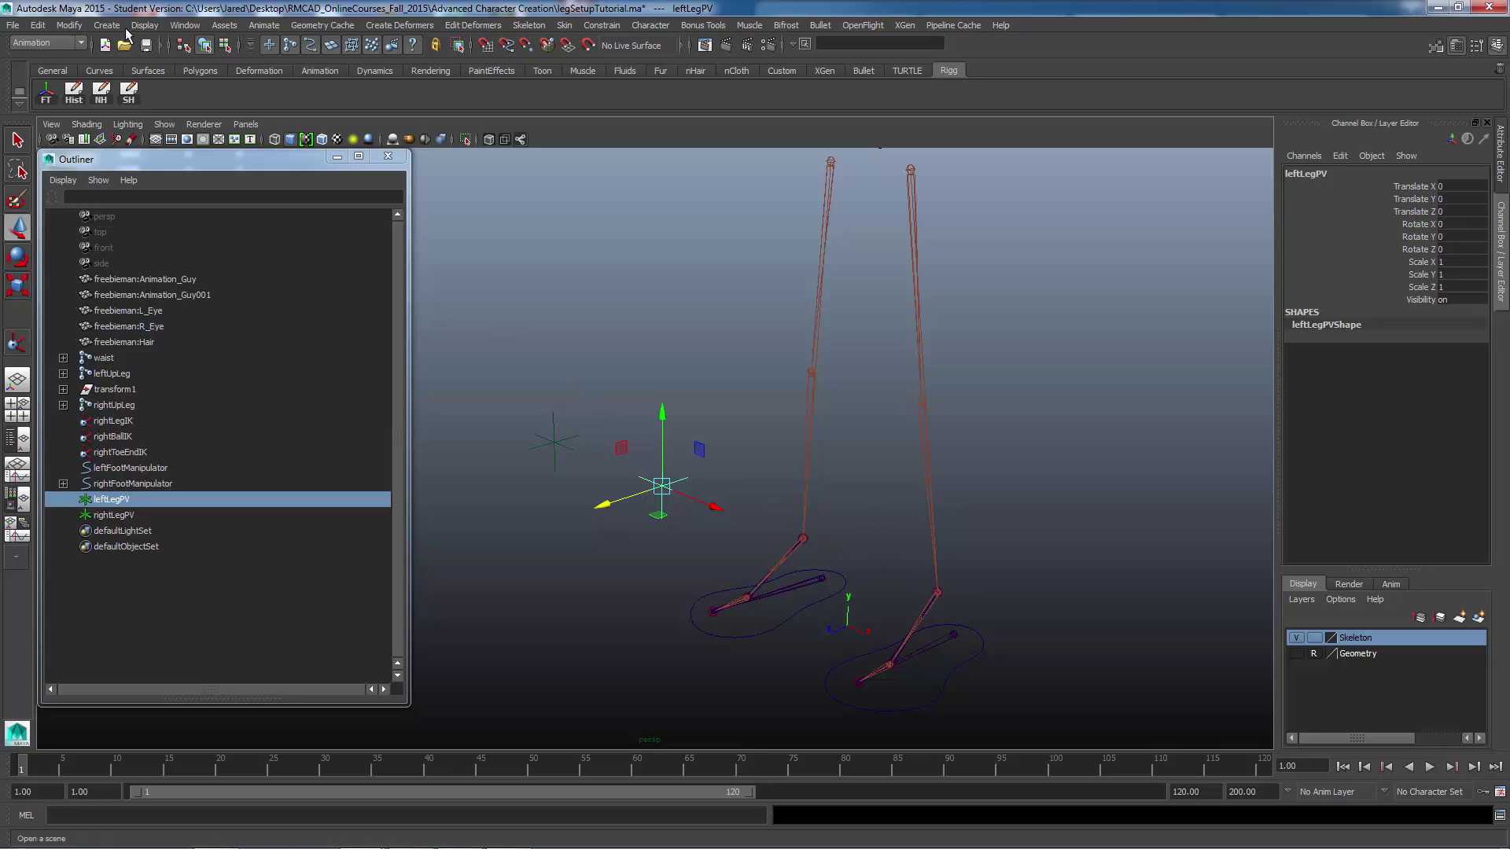
left_click(156, 26)
mouse_move(253, 217)
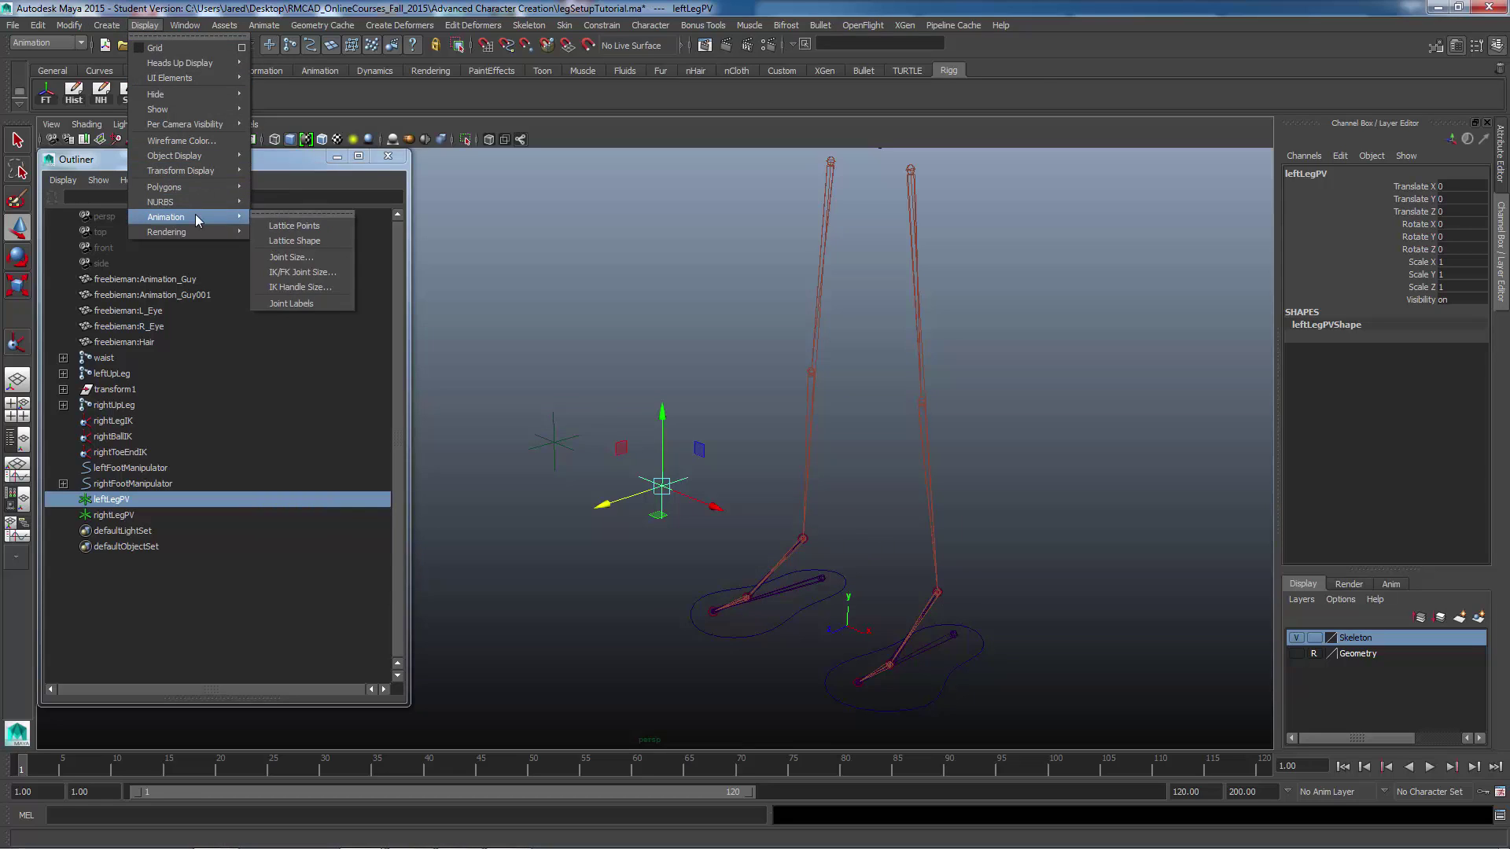
left_click(307, 288)
mouse_move(586, 337)
left_mouse_down()
mouse_move(610, 343)
mouse_move(592, 342)
left_mouse_up()
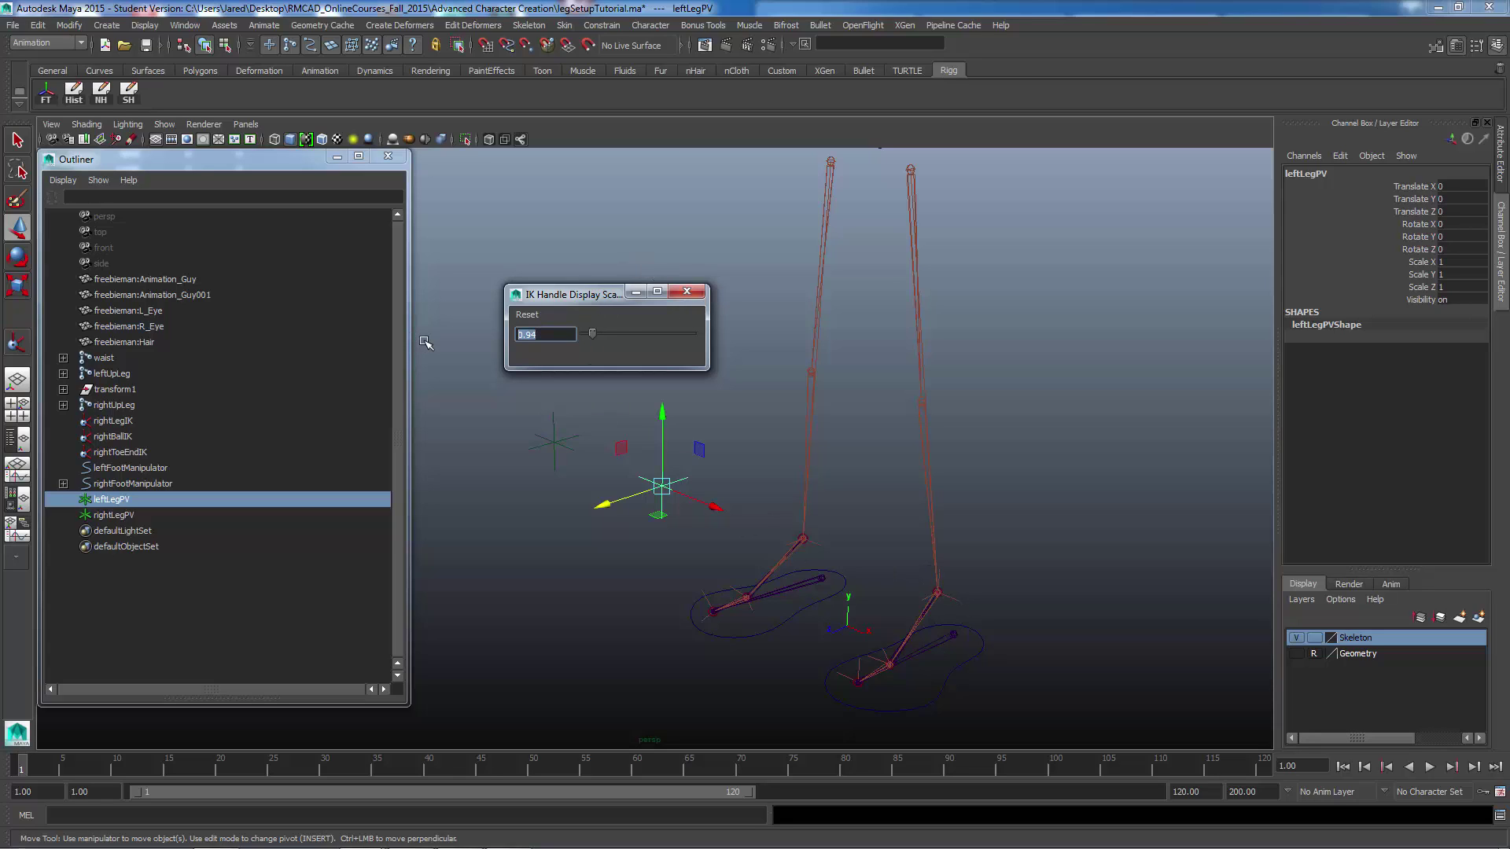
key("Return")
left_click(686, 292)
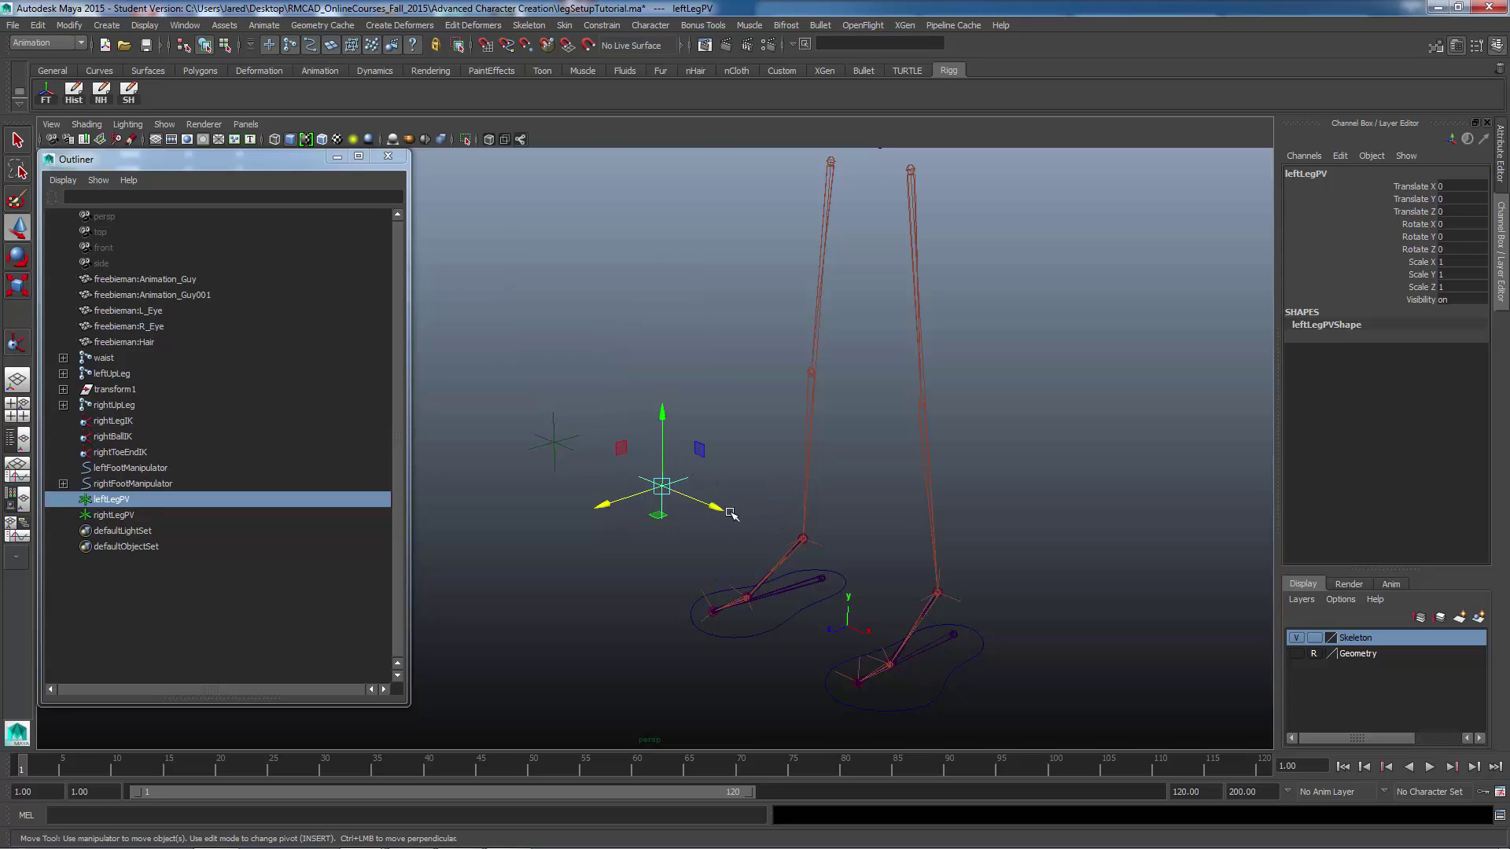
Constrain the leftLegIK handle to the leftLegPV locator with a Pole Vector constraint
left_click(957, 599)
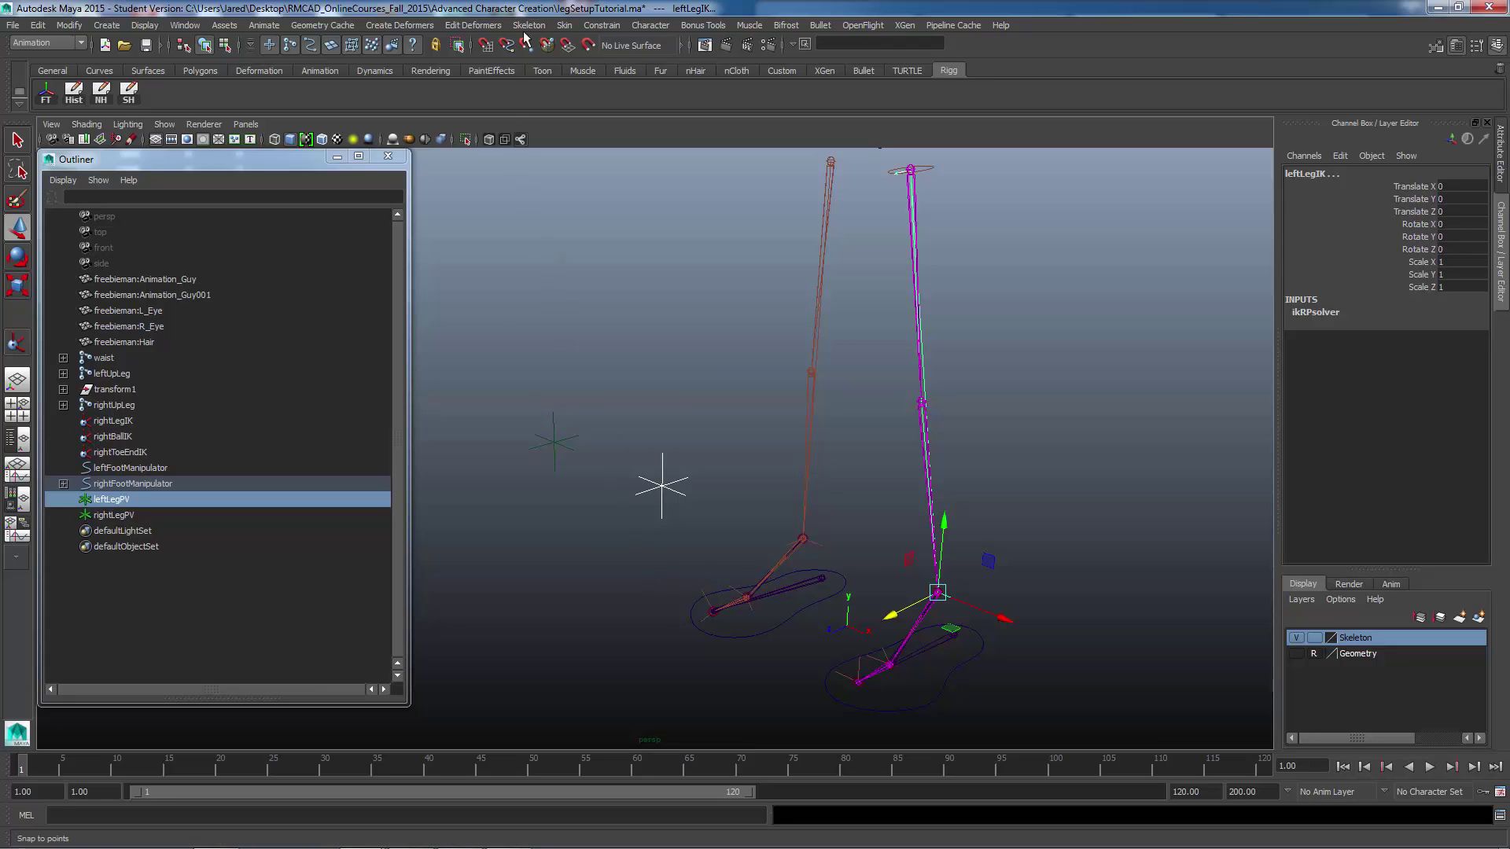
left_click(602, 26)
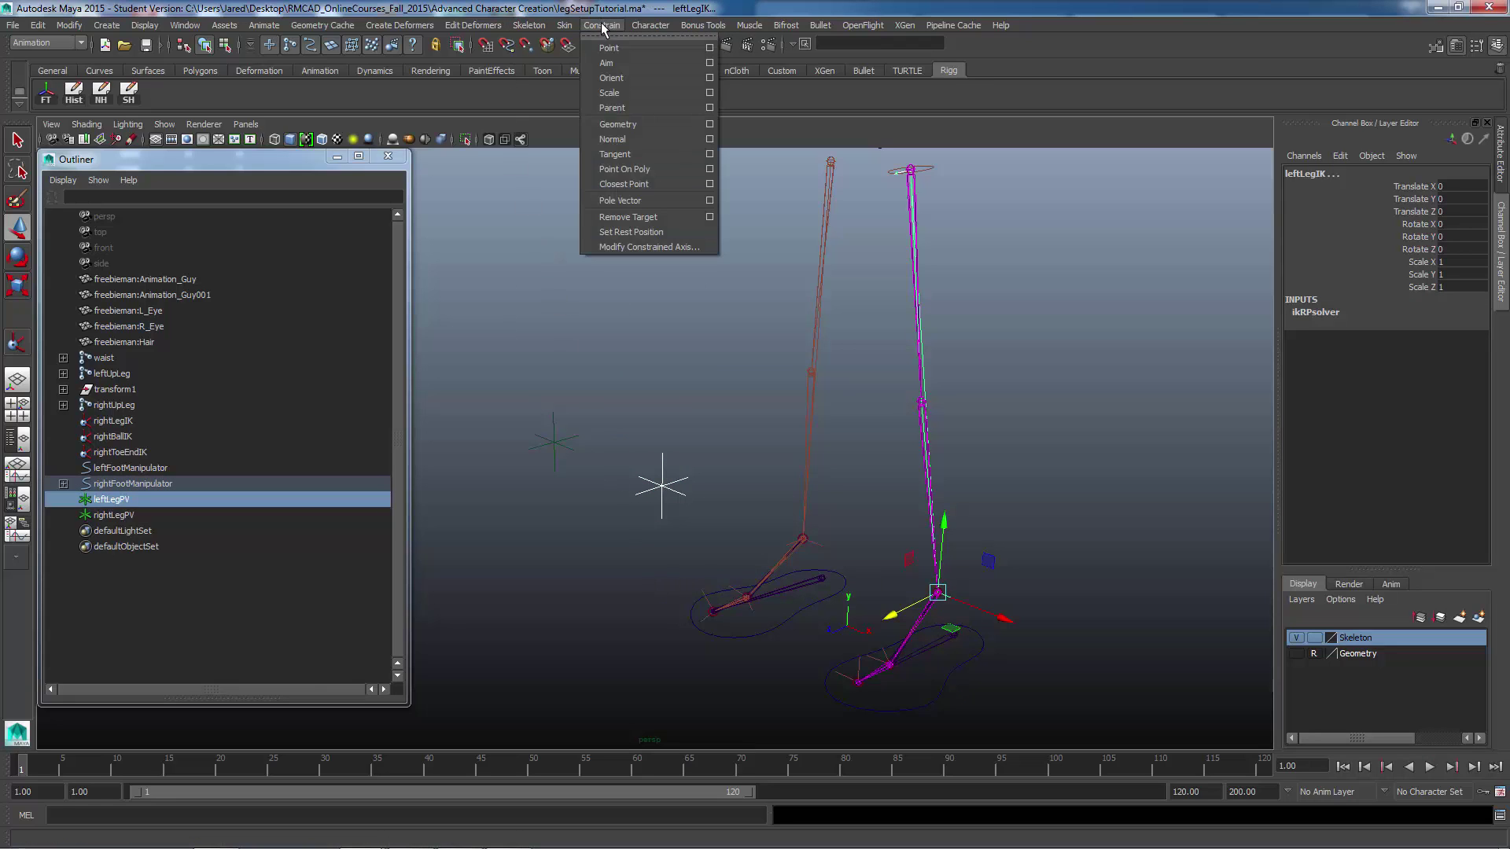
left_click(640, 203)
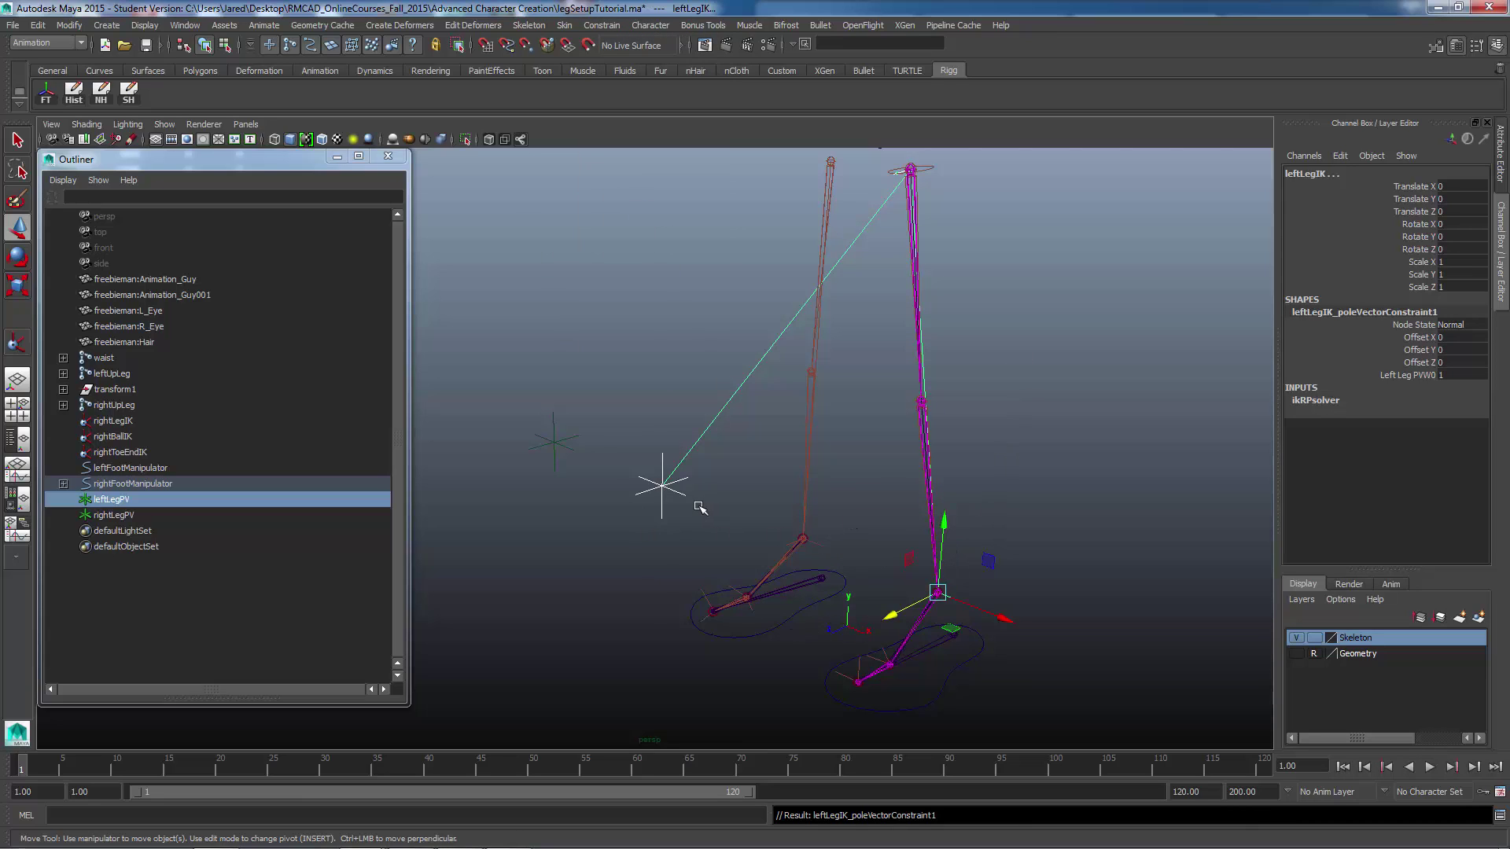
Test the left knee control by raising the rightFootManipulator foot curve and moving the leftLegPV locator sideways along X
left_click(662, 489)
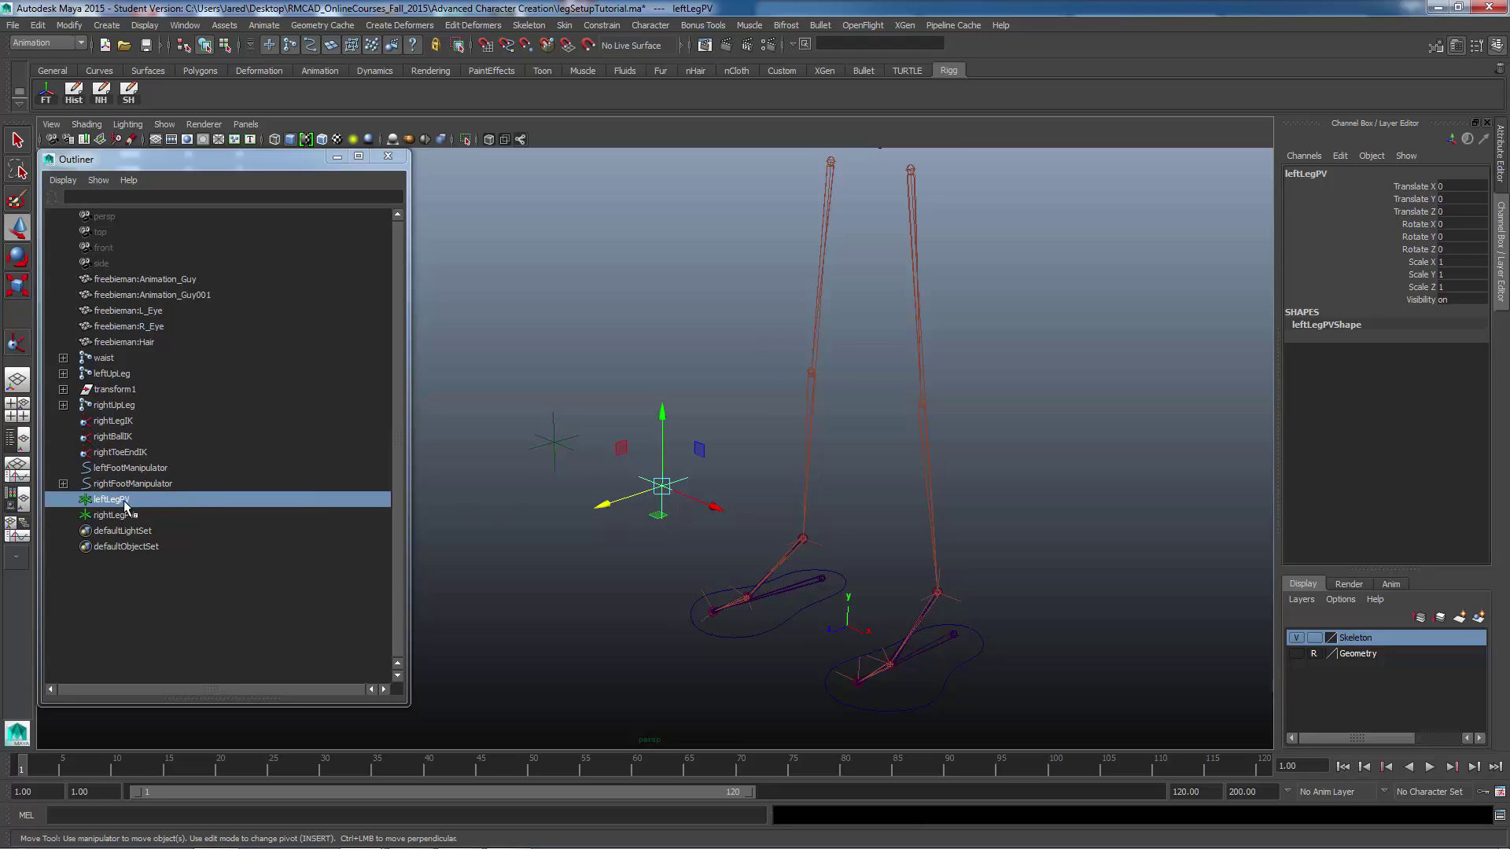
mouse_move(706, 503)
left_mouse_down()
mouse_move(896, 529)
mouse_move(708, 507)
mouse_move(881, 550)
mouse_move(865, 517)
mouse_move(926, 533)
mouse_move(707, 505)
left_mouse_up()
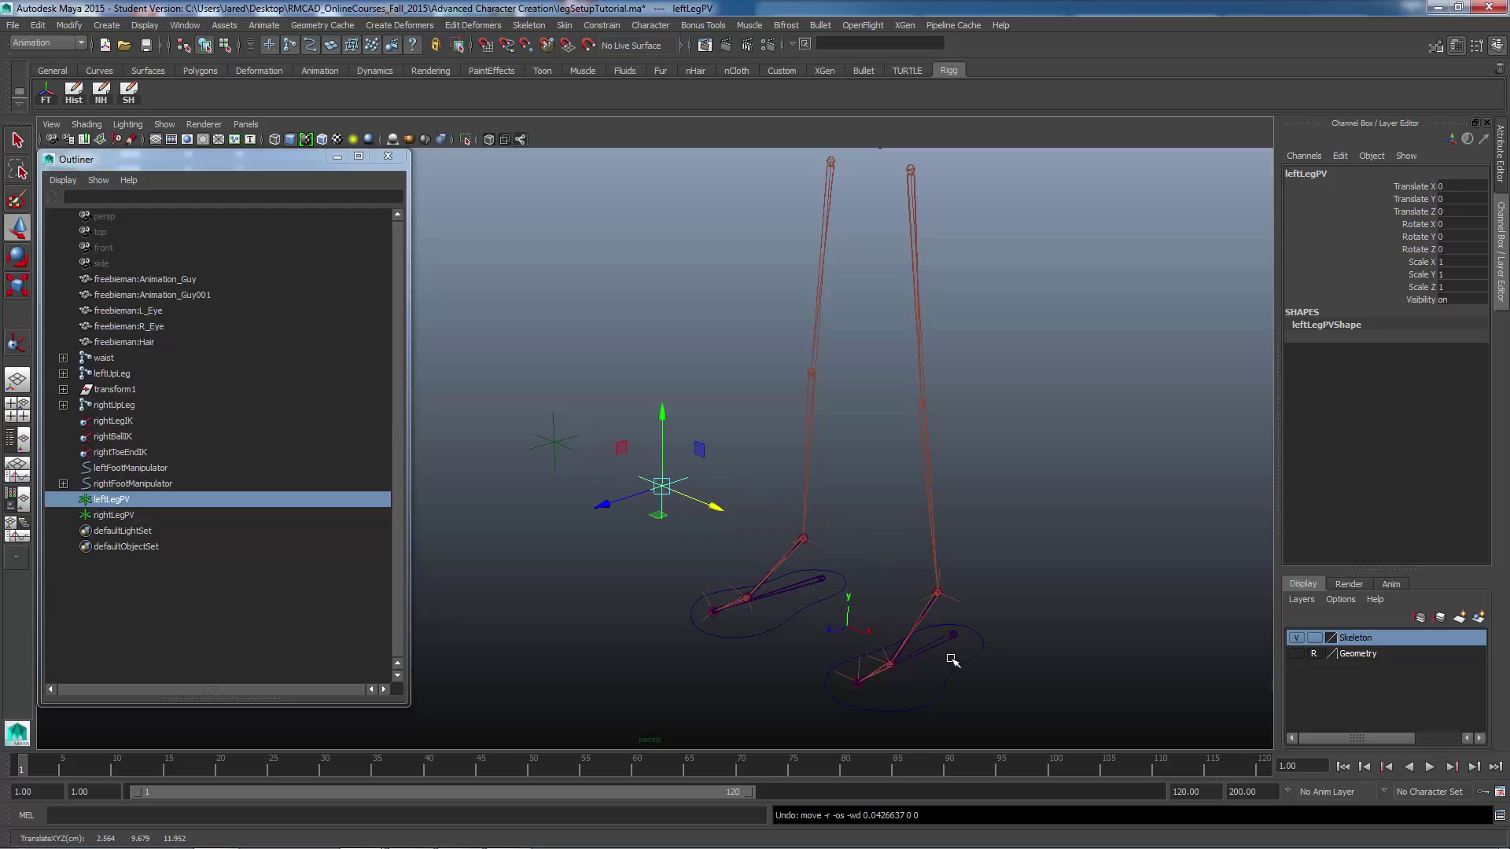
left_click(956, 686)
left_click_drag(954, 633, 934, 464)
left_click(693, 482)
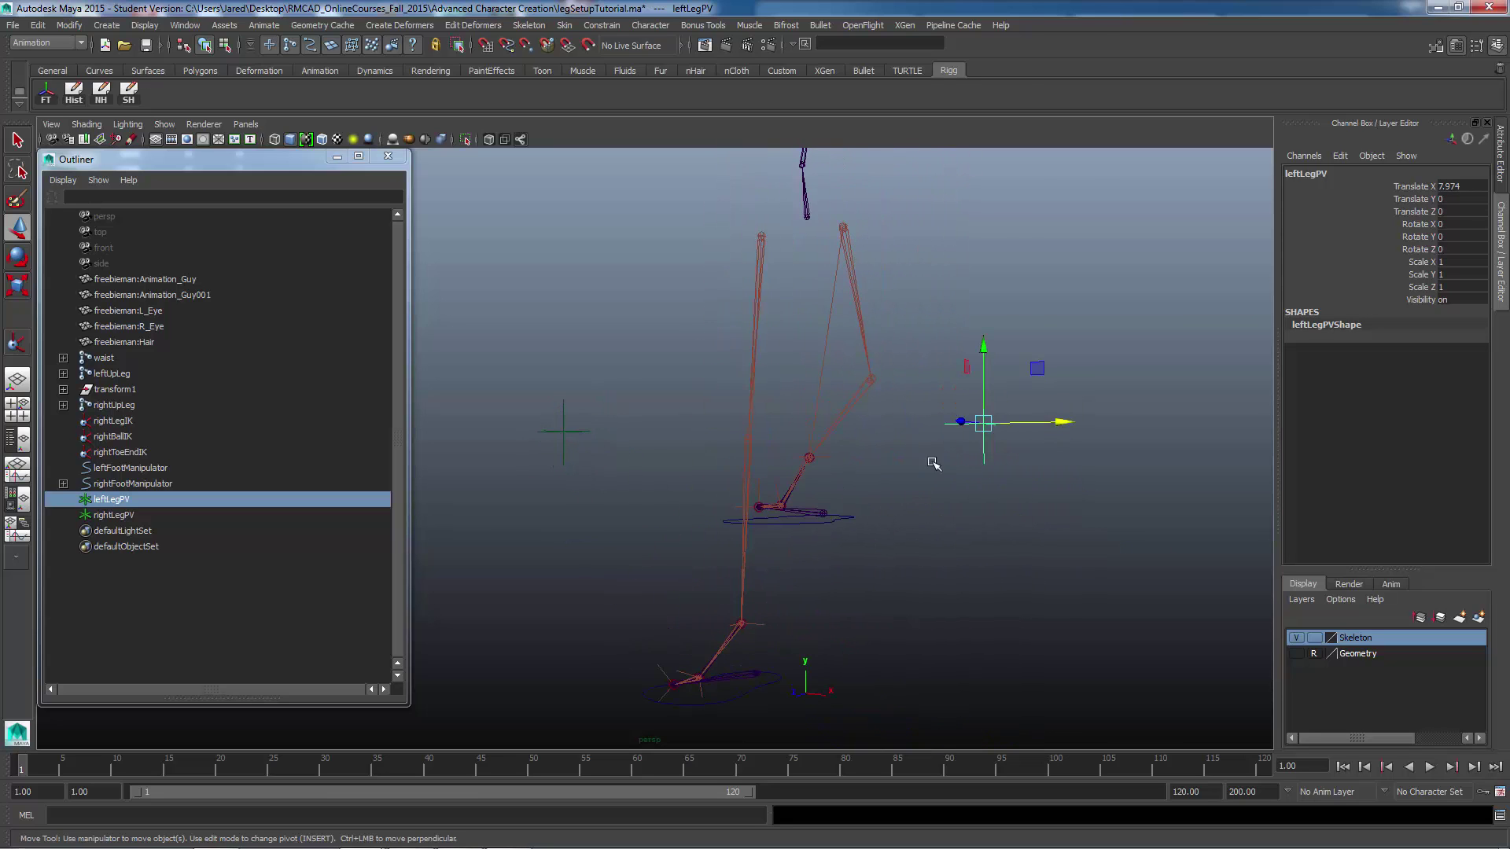
left_click_drag(1061, 423, 802, 511)
left_click(832, 469)
left_click_drag(828, 421, 843, 395)
Undo the test moves of the leftLegPV locator and the rightFootManipulator curve
key("ctrl+z")
key("ctrl+z")
key("ctrl+z")
key("ctrl+z")
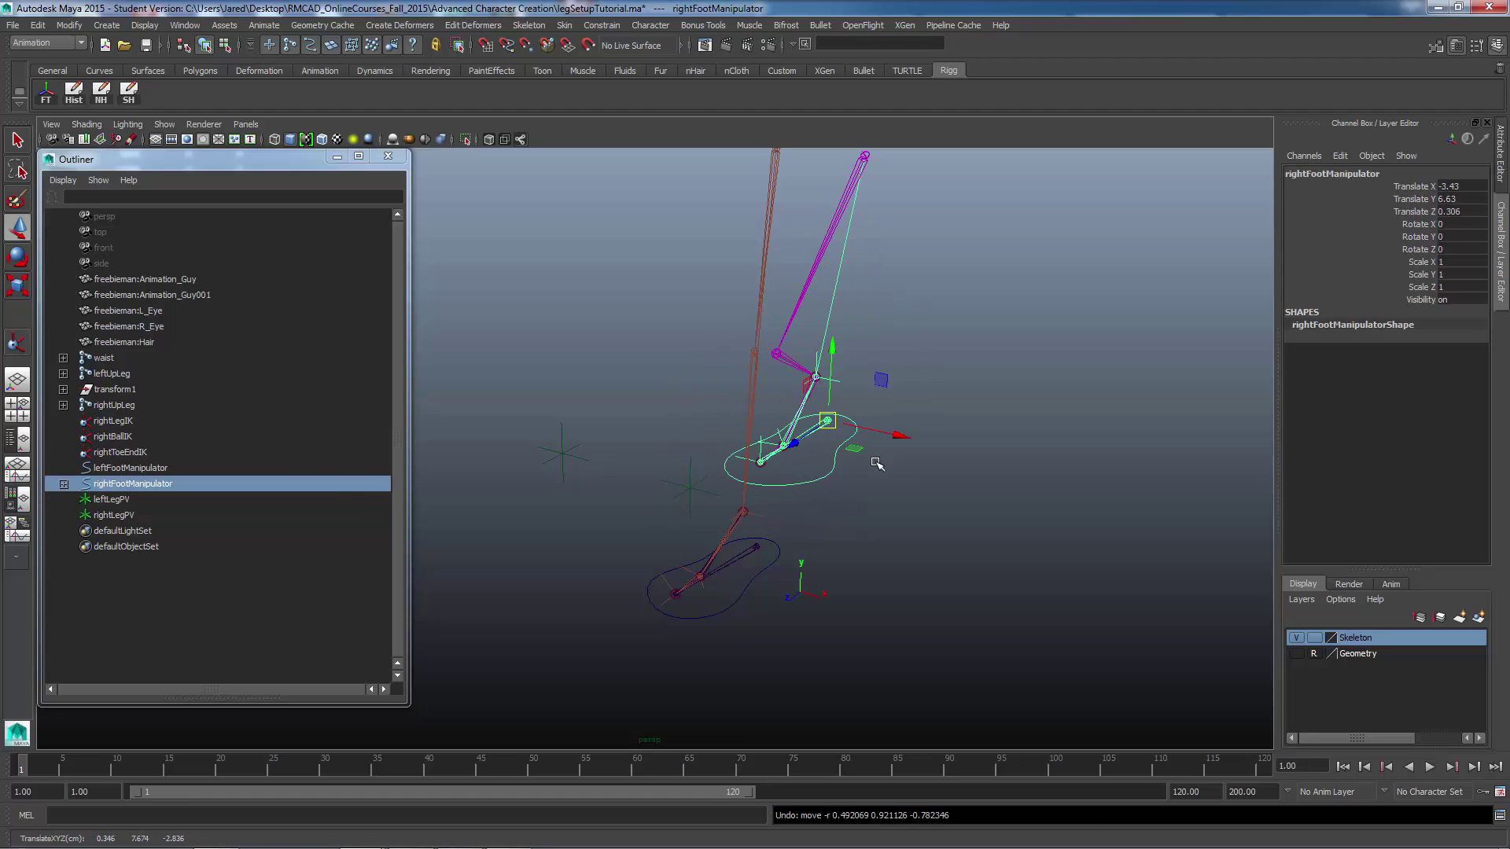
key("ctrl+z")
key("ctrl+z")
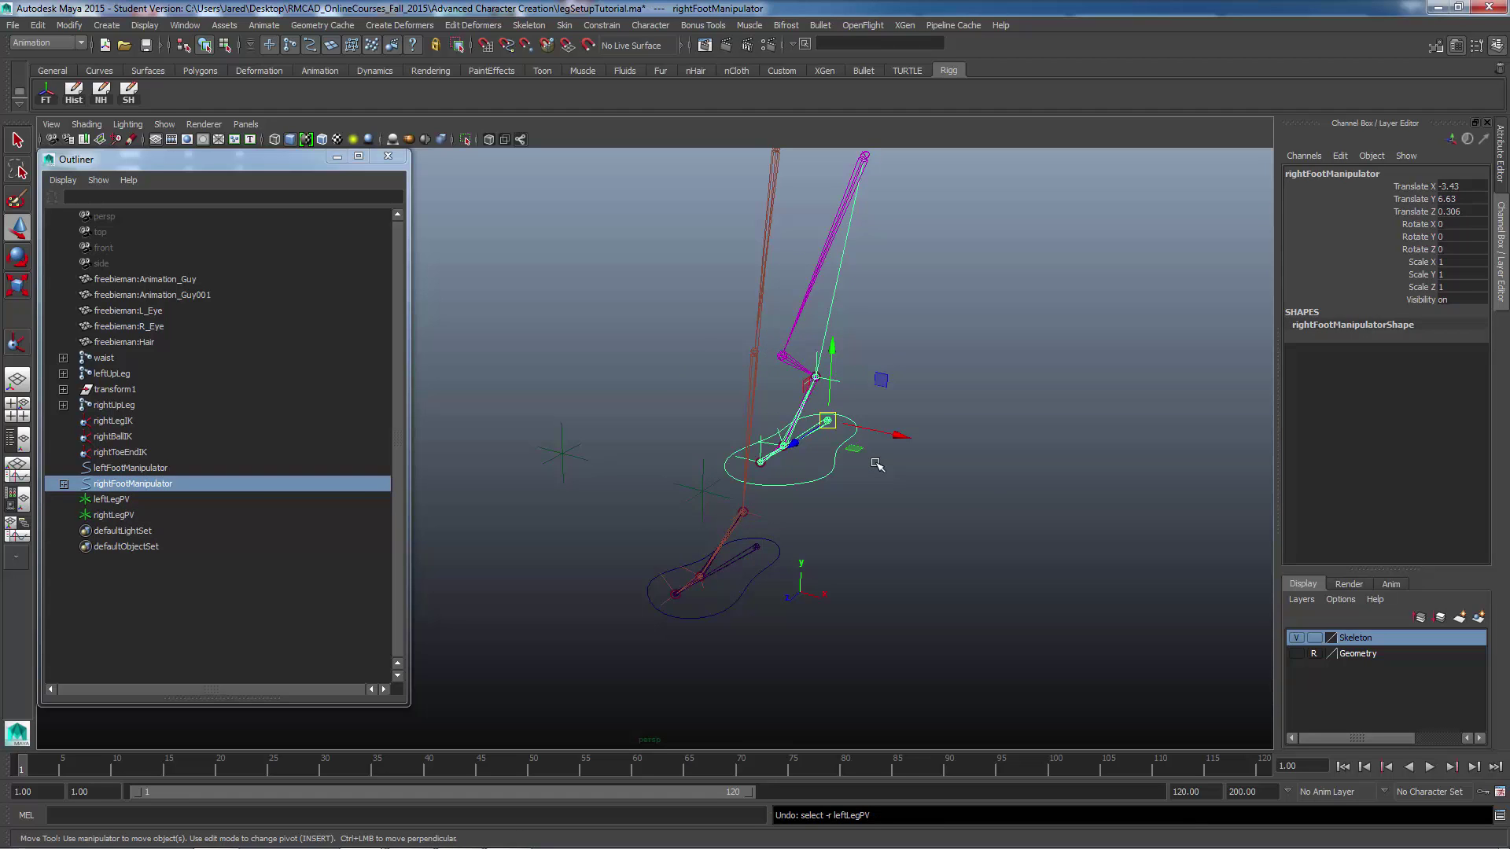
left_click_drag(881, 505, 878, 461, "alt")
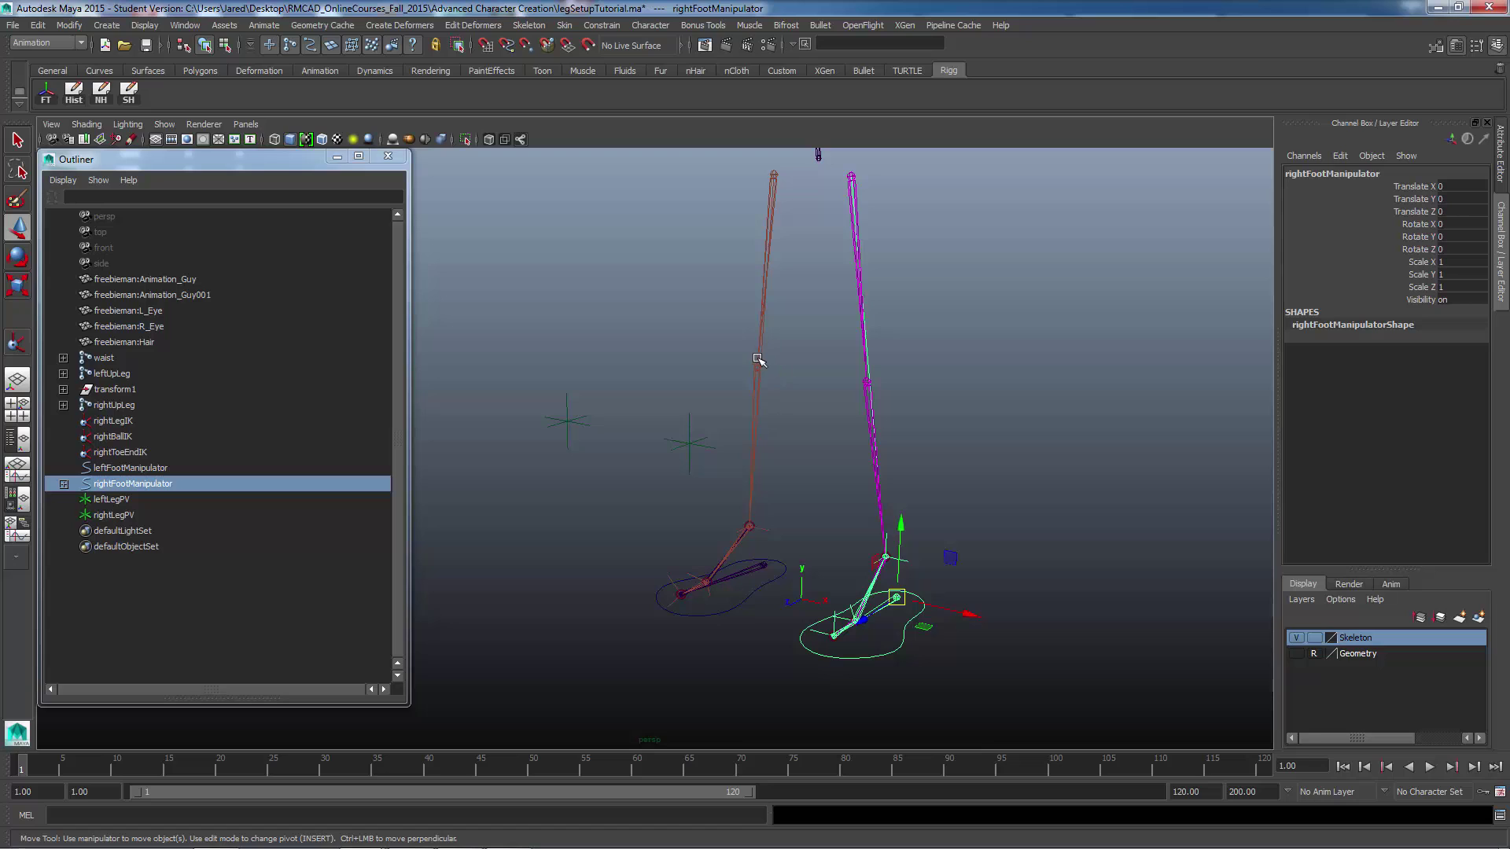
left_click_drag(952, 324, 870, 392, "alt")
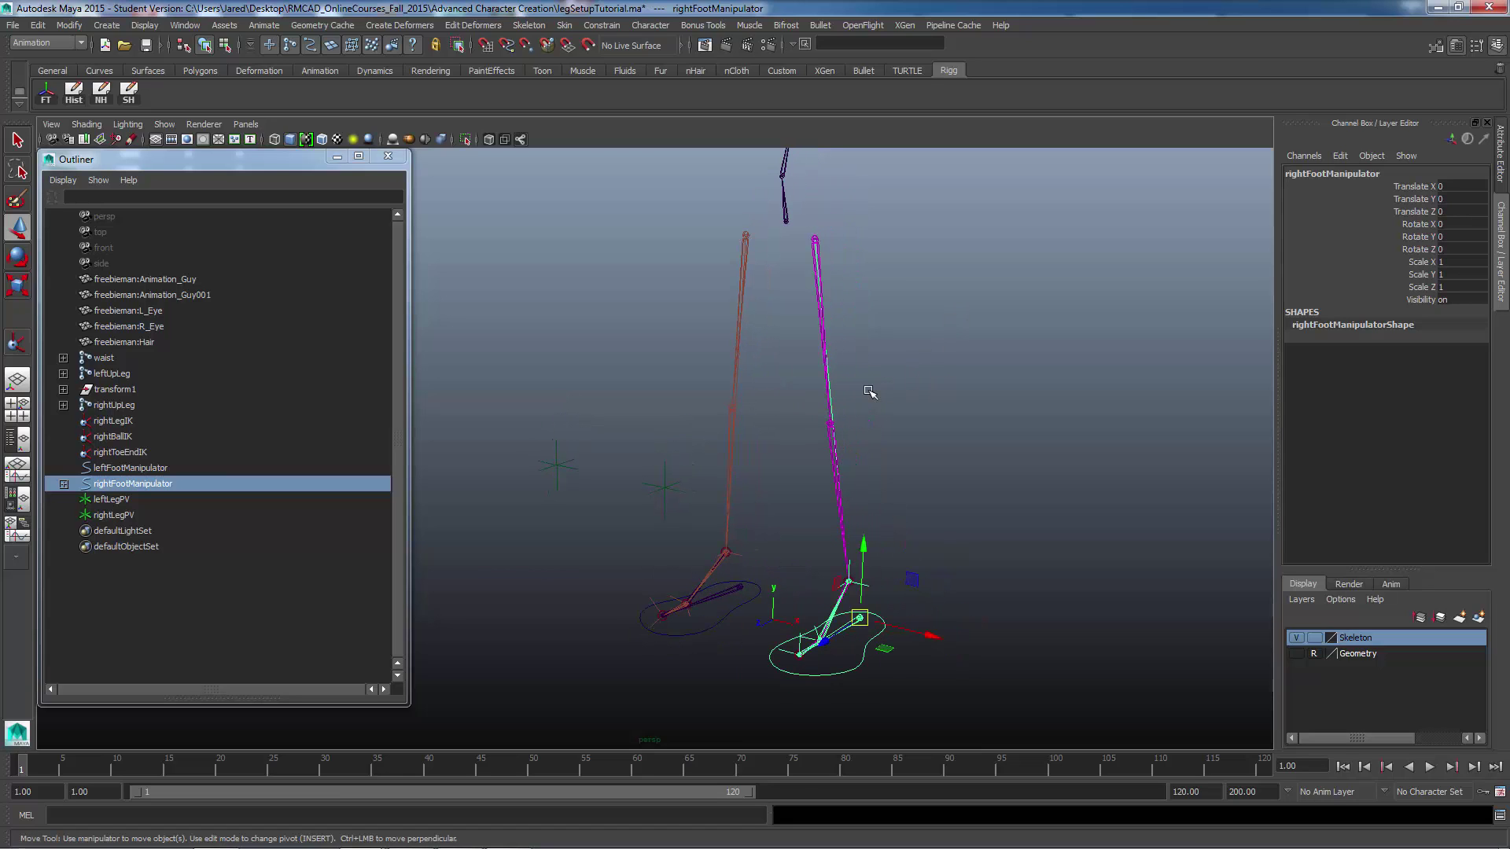
left_click(471, 836)
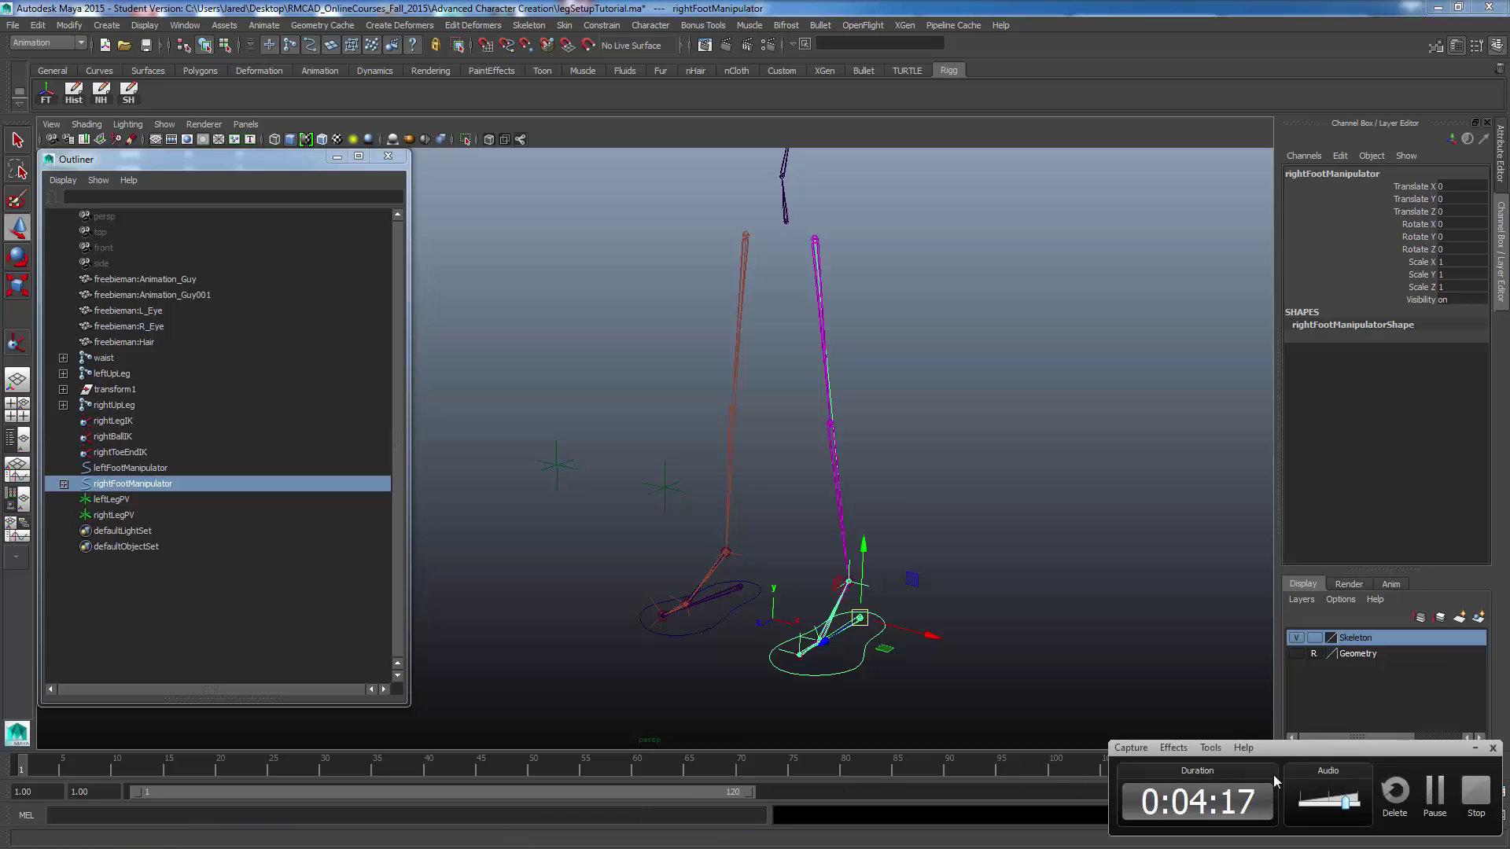